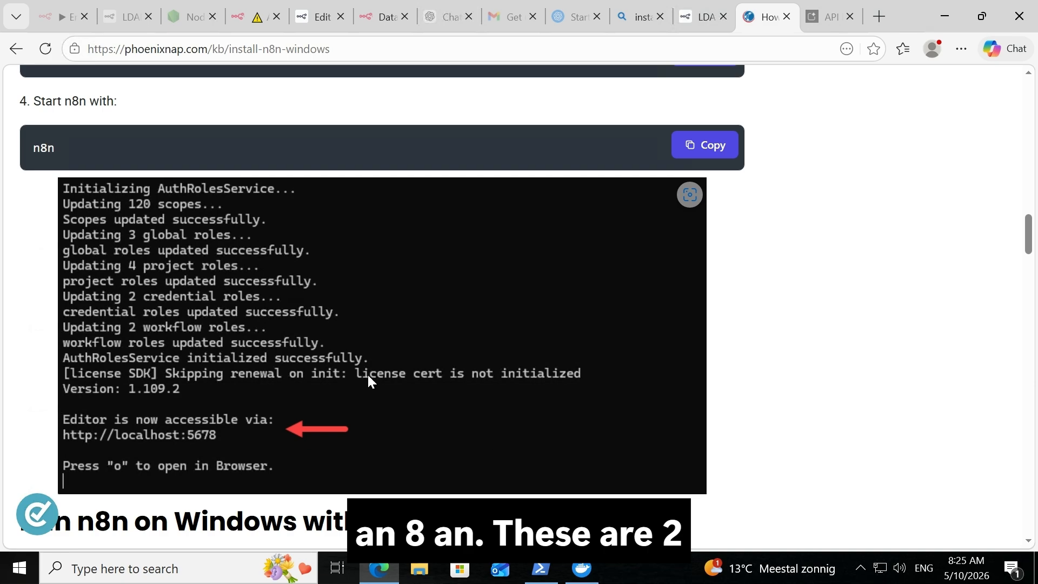
# Switch to the PowerShell window, review the n8n startup output including the Task Broker line, and minimize the window.
pyautogui.click(548, 579)
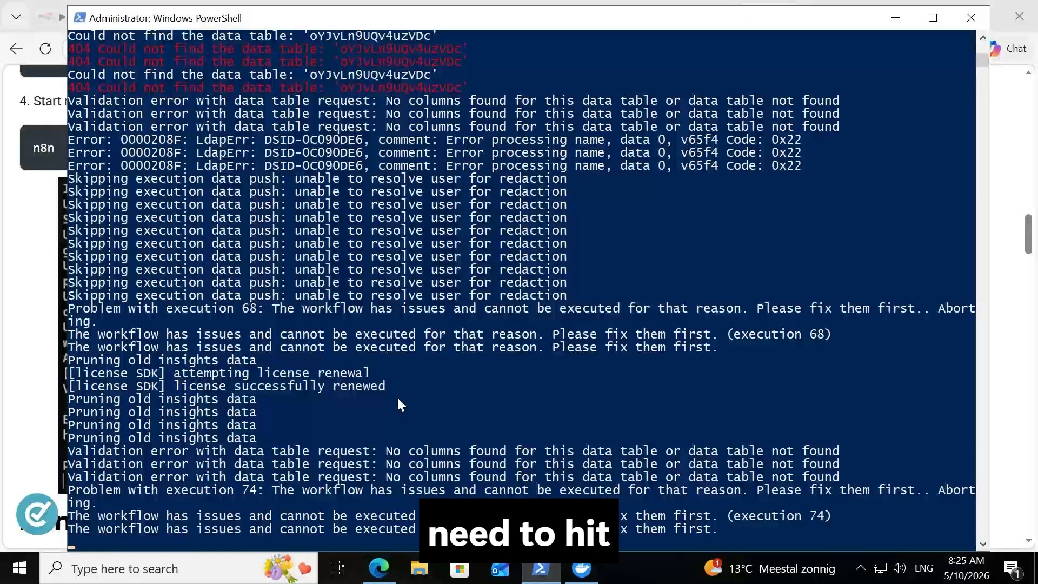
pyautogui.scroll(12, 397, 397)
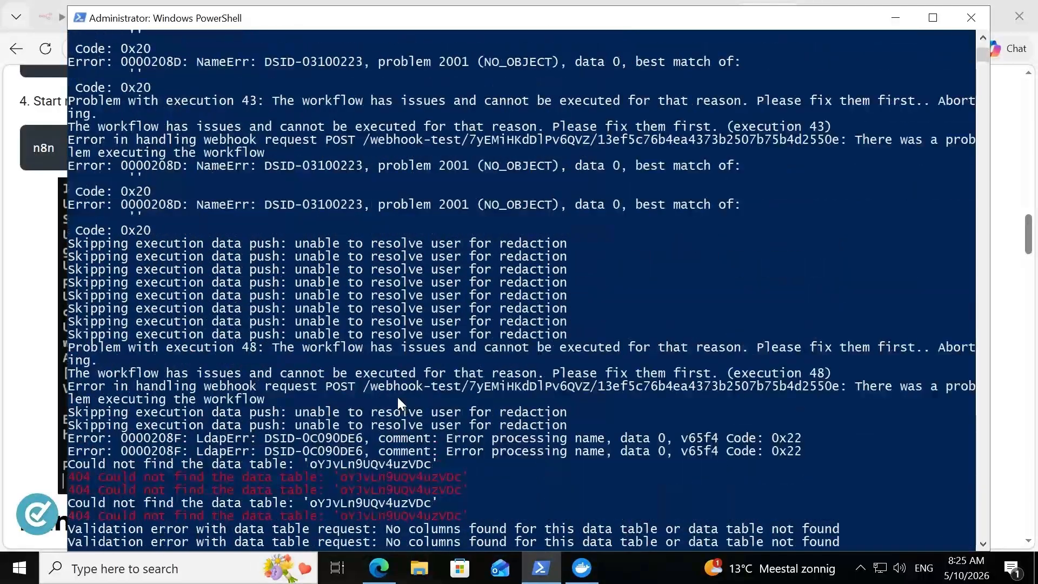
pyautogui.scroll(3, 398, 401)
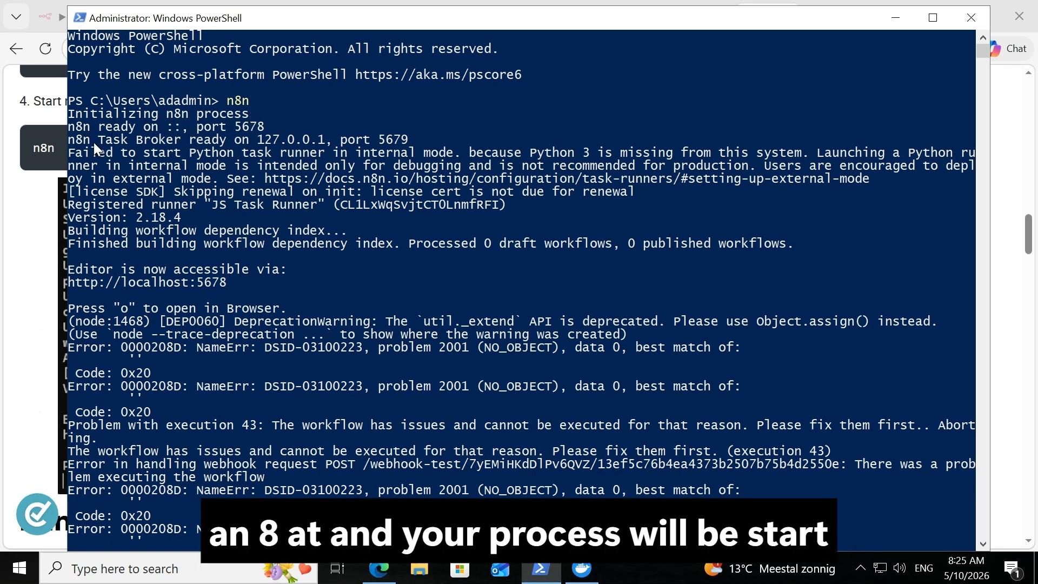
pyautogui.moveTo(92, 142); pyautogui.dragTo(377, 146)
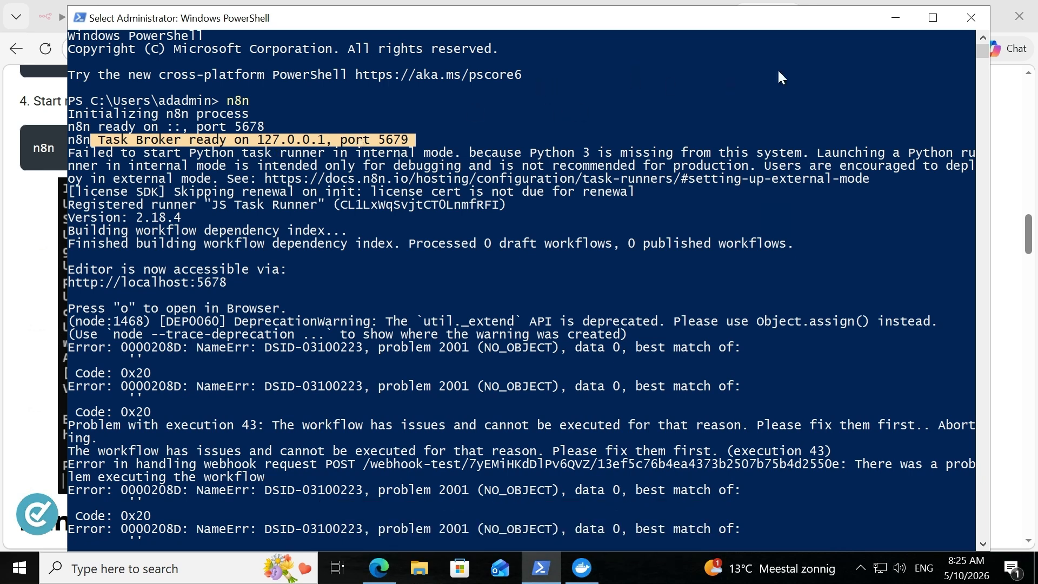
pyautogui.click(896, 18)
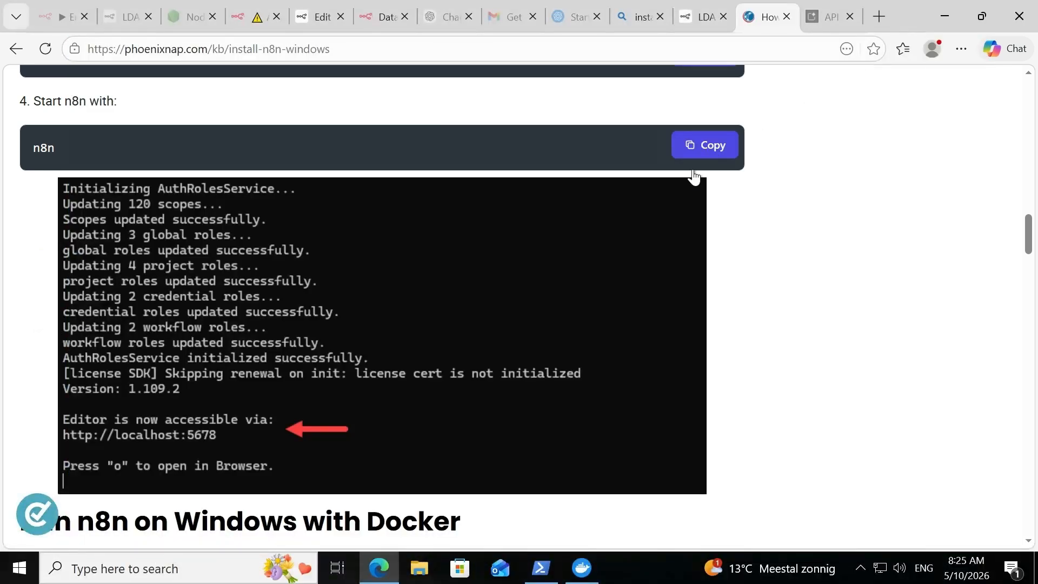
# Go to the AD Stale User Report & Chat workflow and examine its scheduled branch and chat assistant branch.
pyautogui.click(254, 24)
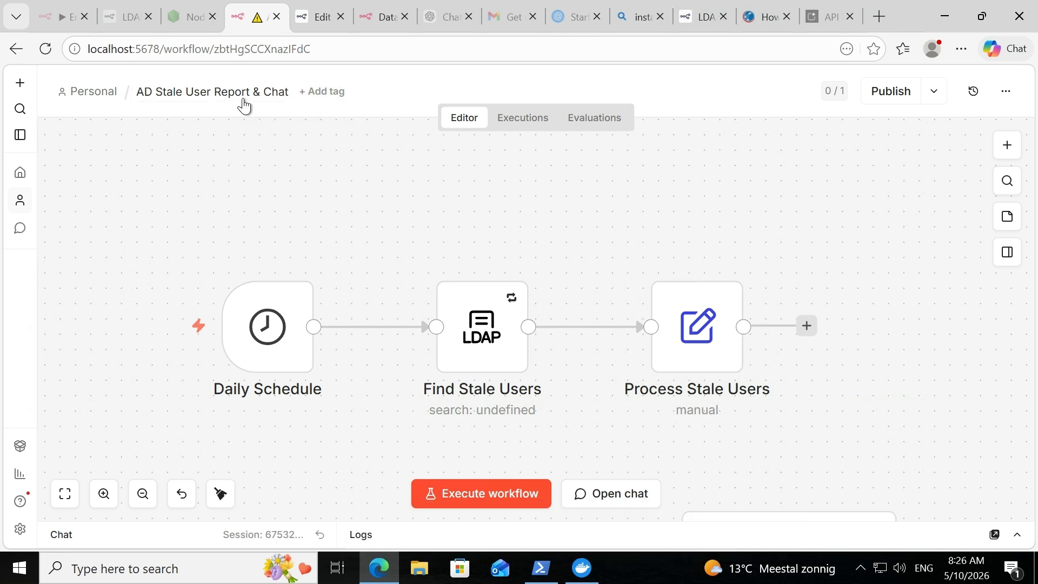
pyautogui.scroll(-3, 394, 285)
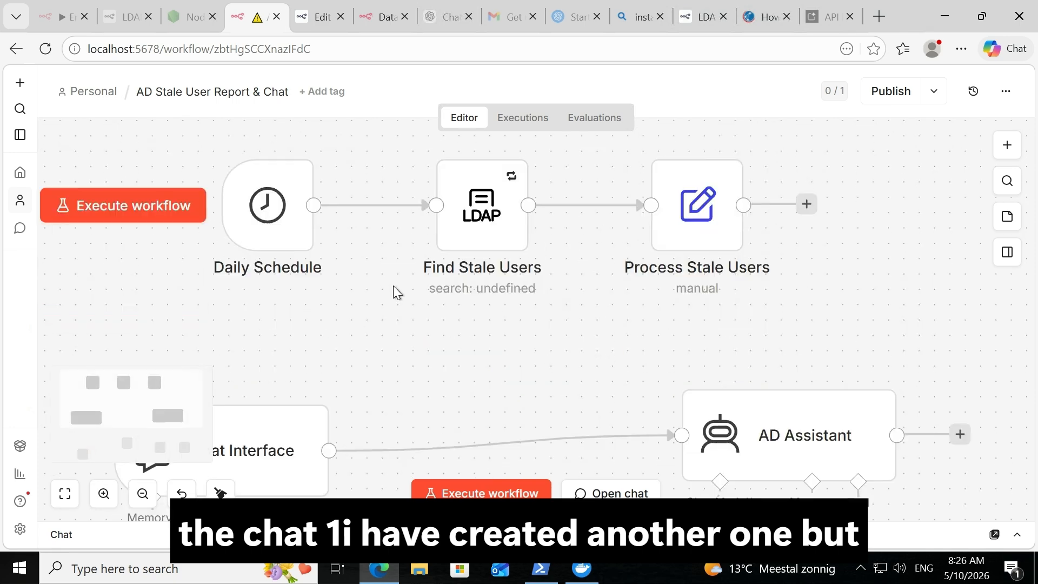
pyautogui.scroll(-2, 391, 287)
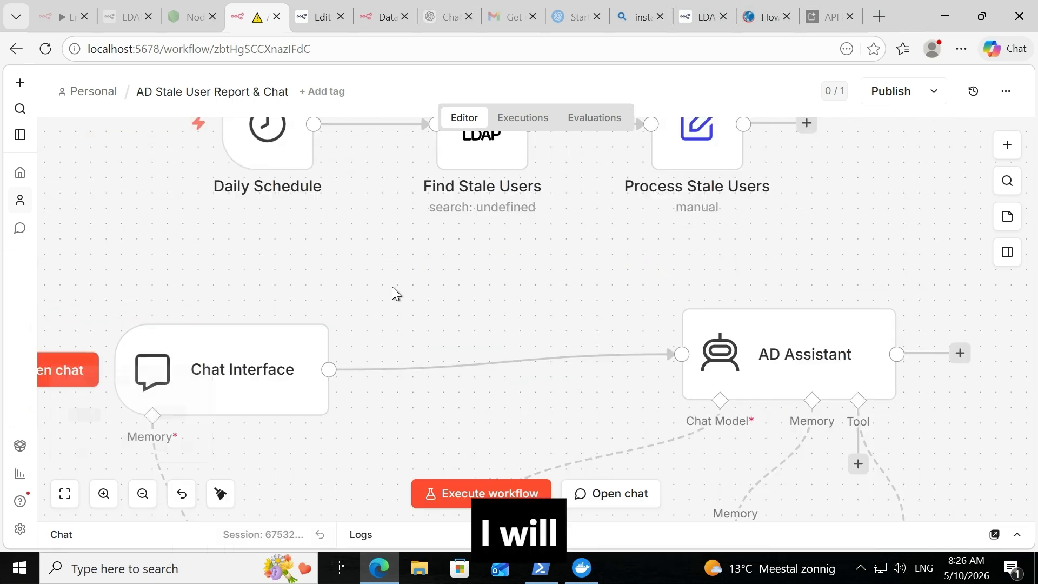
pyautogui.scroll(1, 391, 287)
pyautogui.scroll(2, 393, 287)
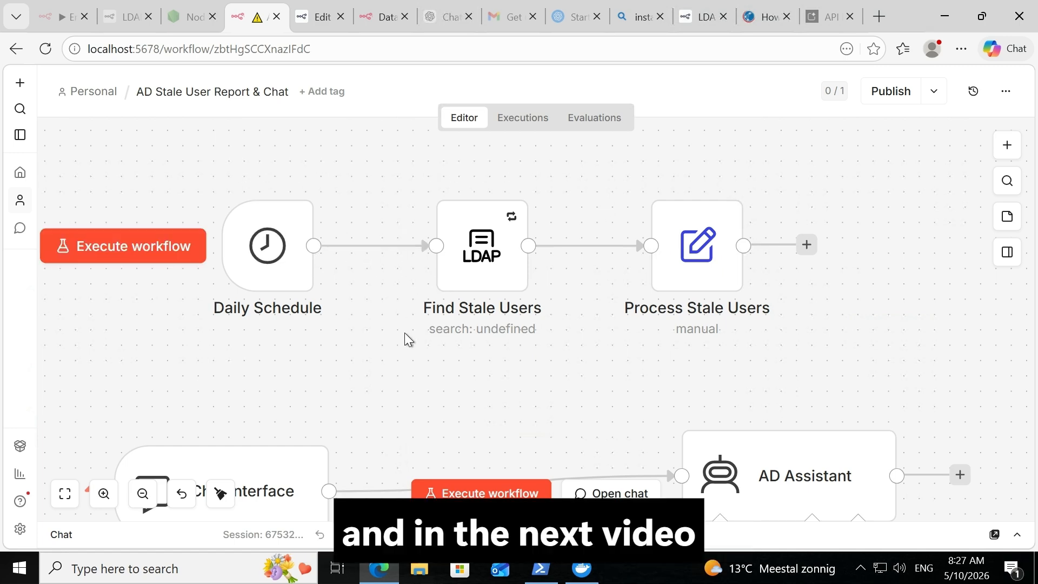
pyautogui.scroll(-2, 405, 332)
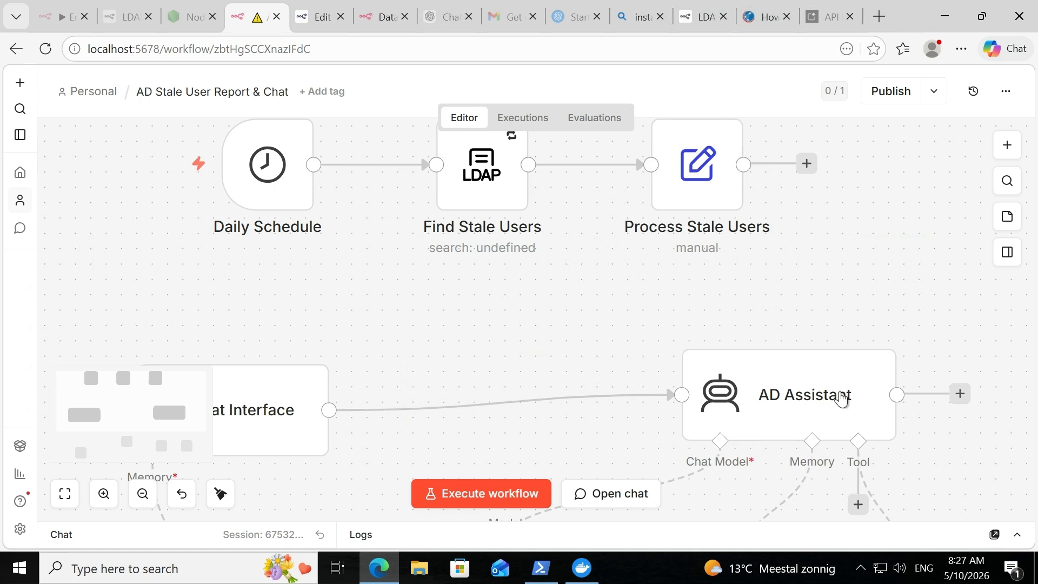
pyautogui.scroll(6, 393, 427)
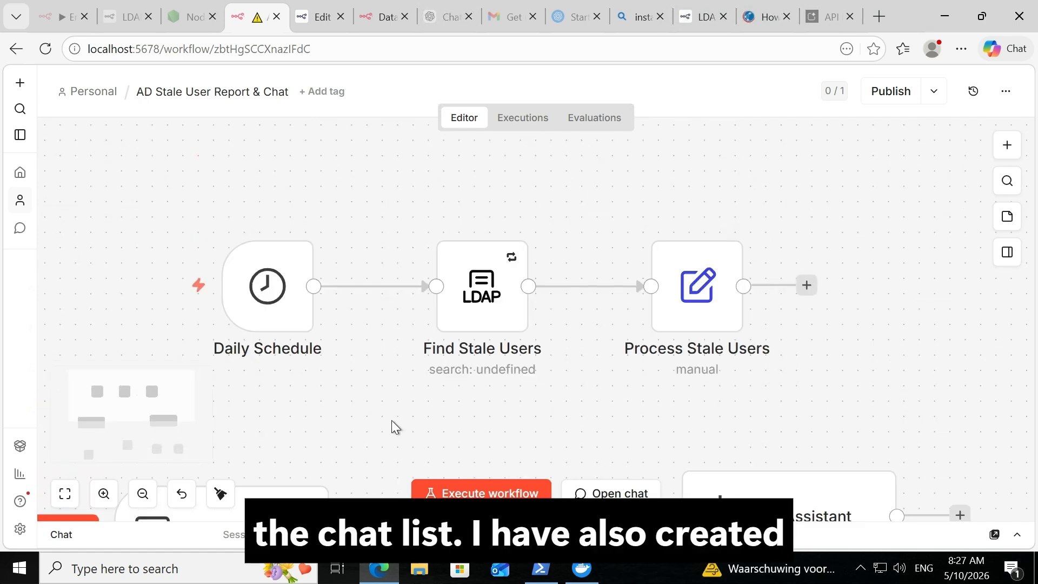
pyautogui.scroll(-1, 392, 420)
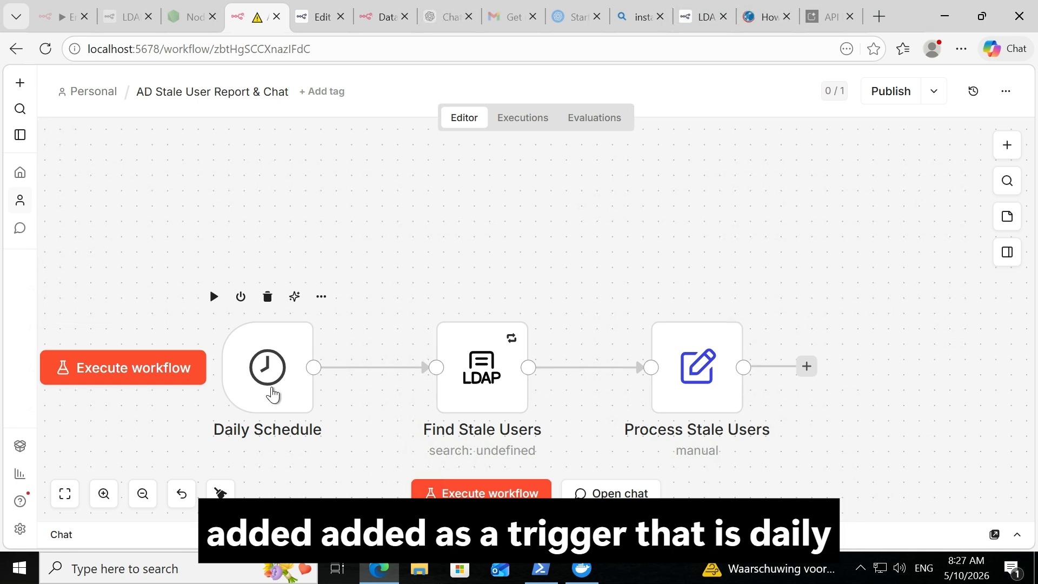
# Open the Daily Schedule trigger, review its interval settings and available trigger hours, and close it without changes.
pyautogui.click(273, 377)
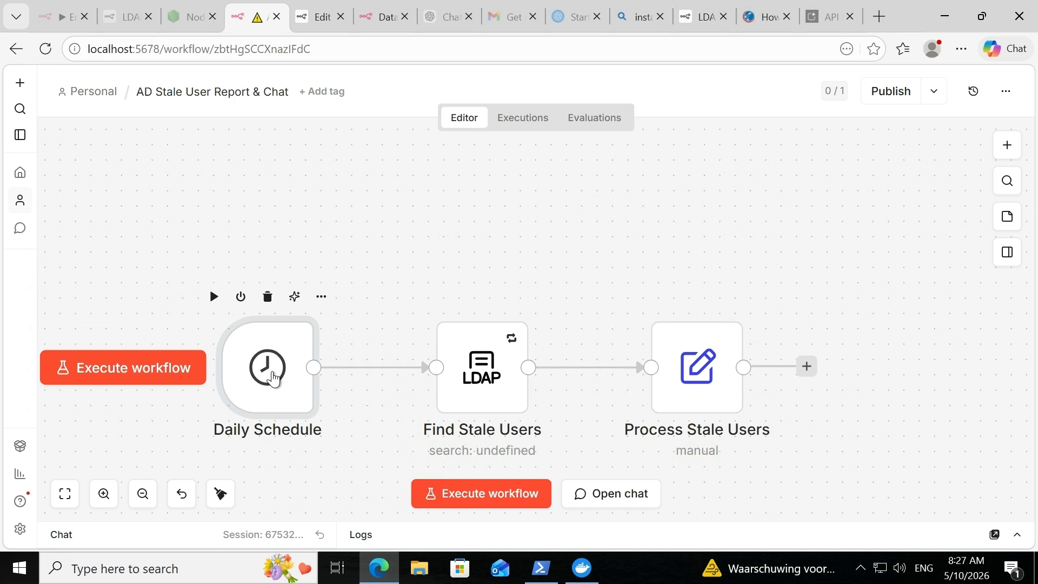
pyautogui.doubleClick(273, 377)
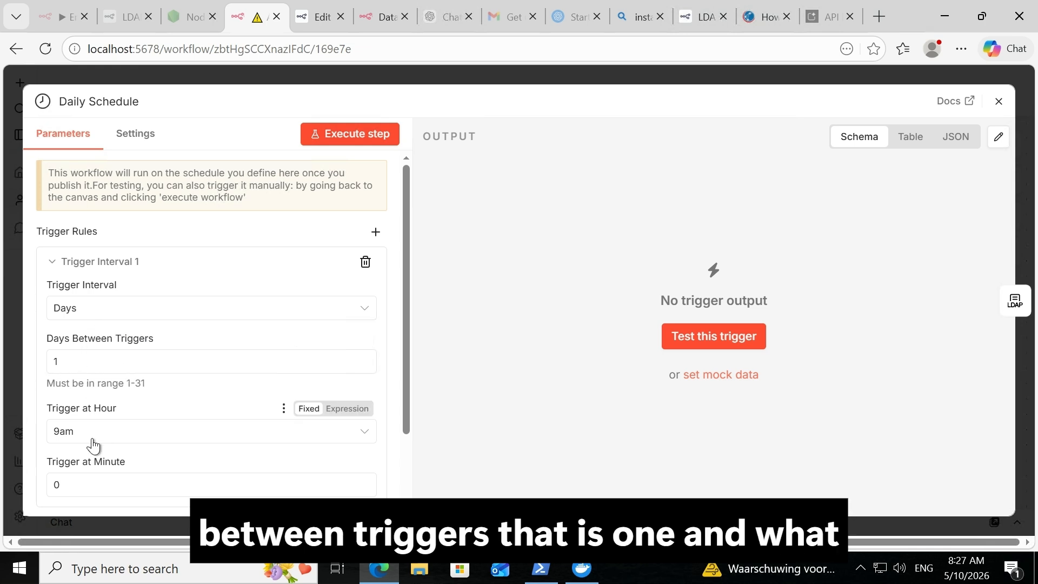
pyautogui.click(93, 445)
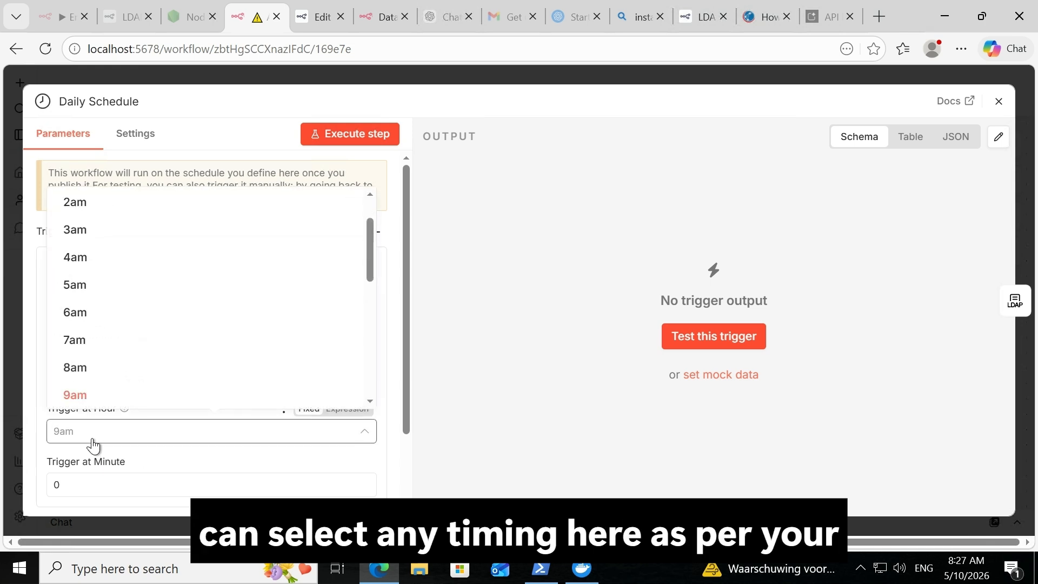
pyautogui.click(92, 445)
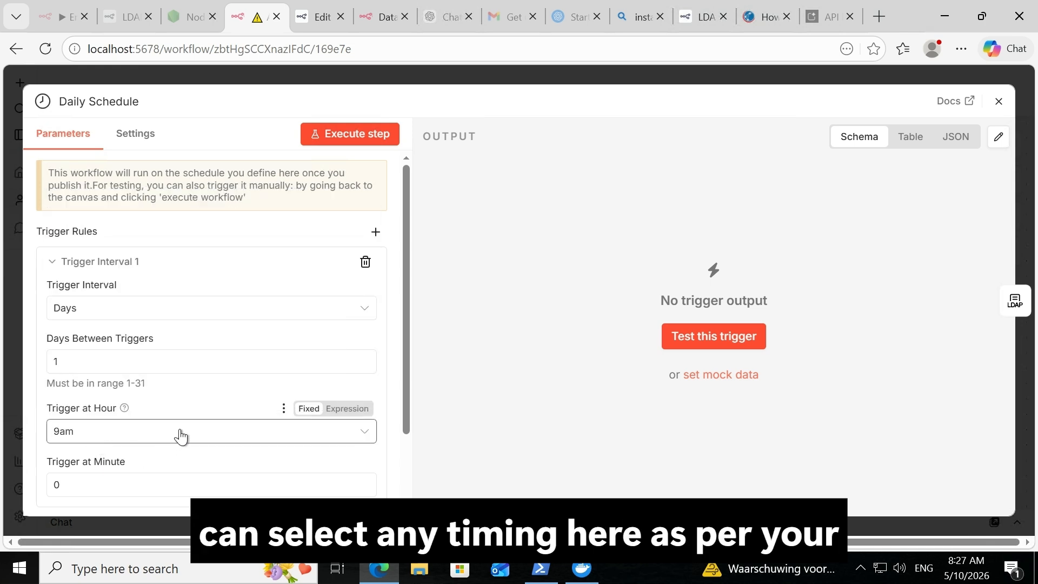
pyautogui.scroll(-1, 180, 436)
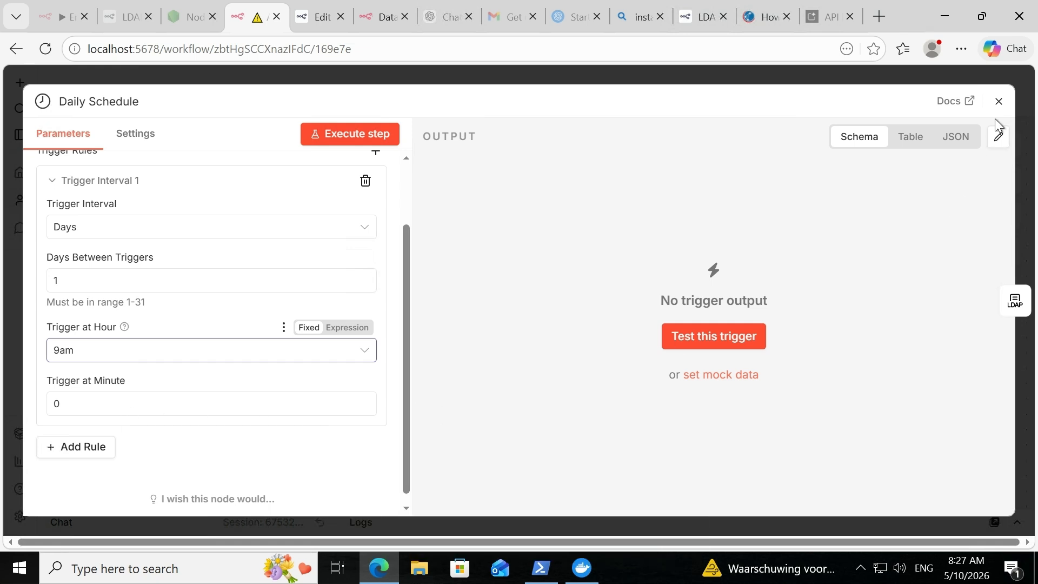
pyautogui.click(998, 103)
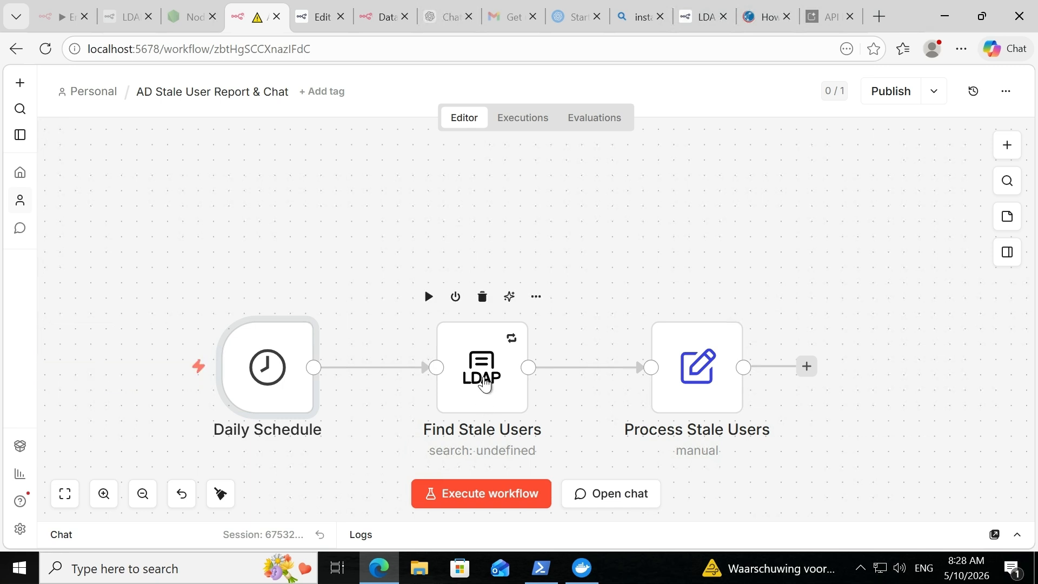
# Open the Find Stale Users LDAP node and review its operation, Base DN, custom filter and returned attributes.
pyautogui.click(483, 380)
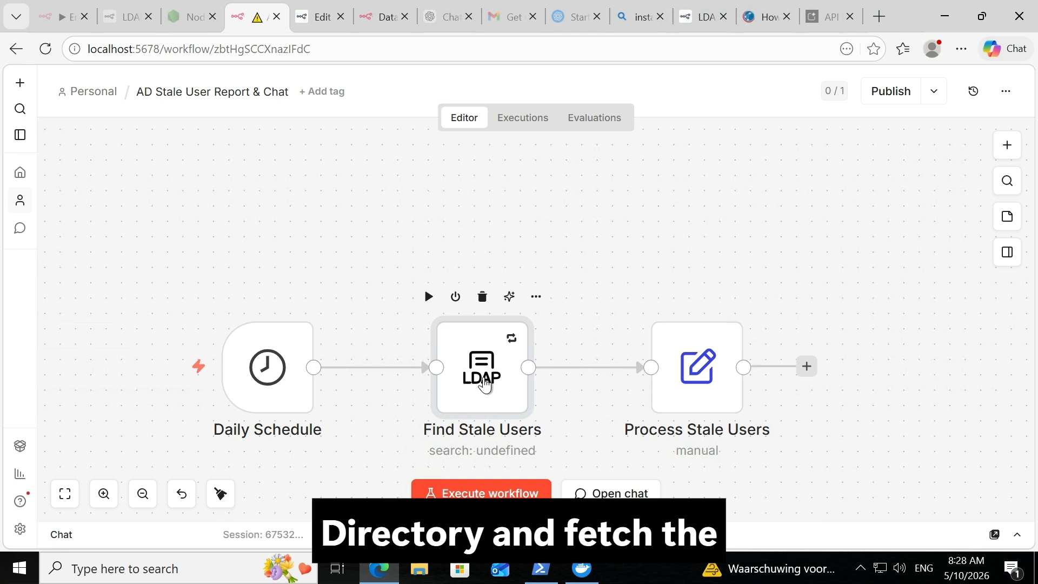
pyautogui.doubleClick(485, 384)
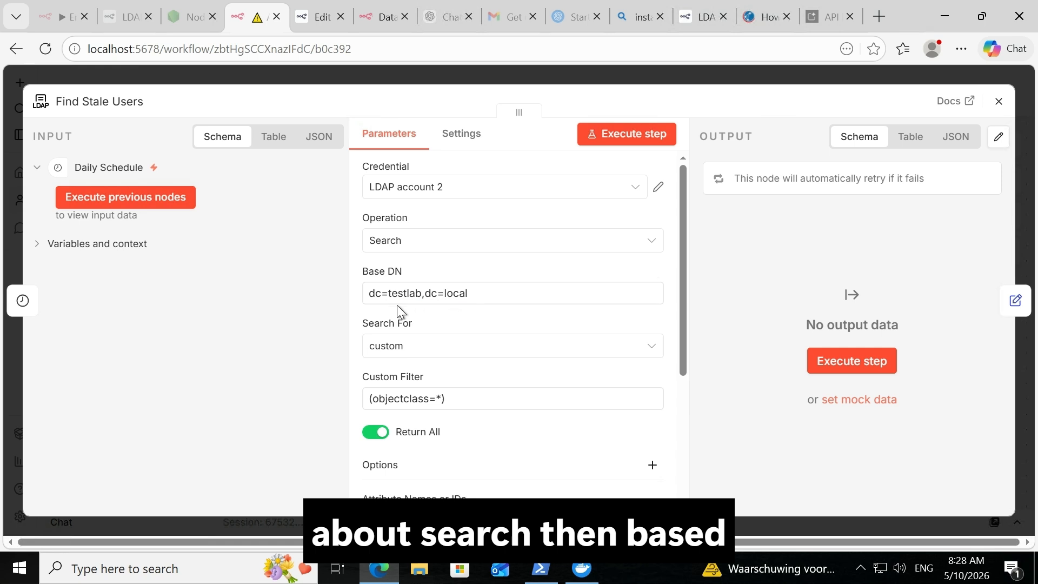
pyautogui.moveTo(484, 298); pyautogui.dragTo(341, 303)
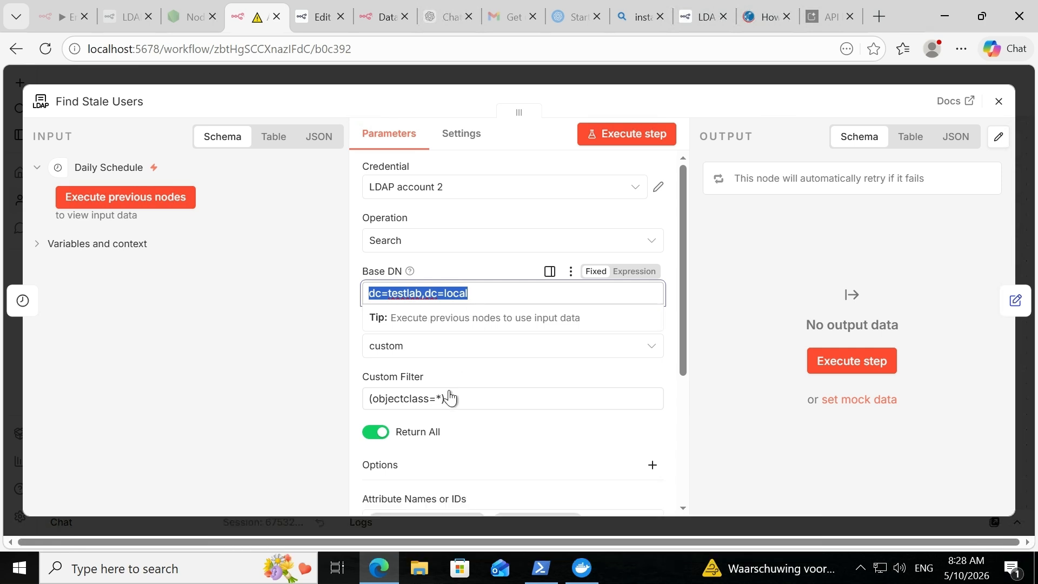
pyautogui.scroll(-3, 447, 394)
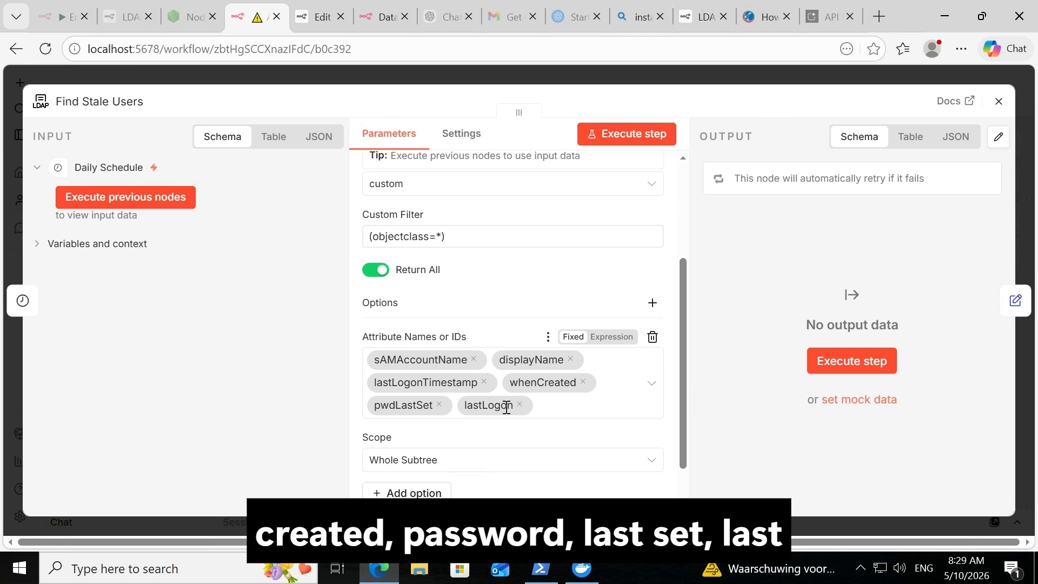
# Browse the Active Directory attributes available for the Find Stale Users search, close the list unchanged, and check the Scope option.
pyautogui.click(582, 404)
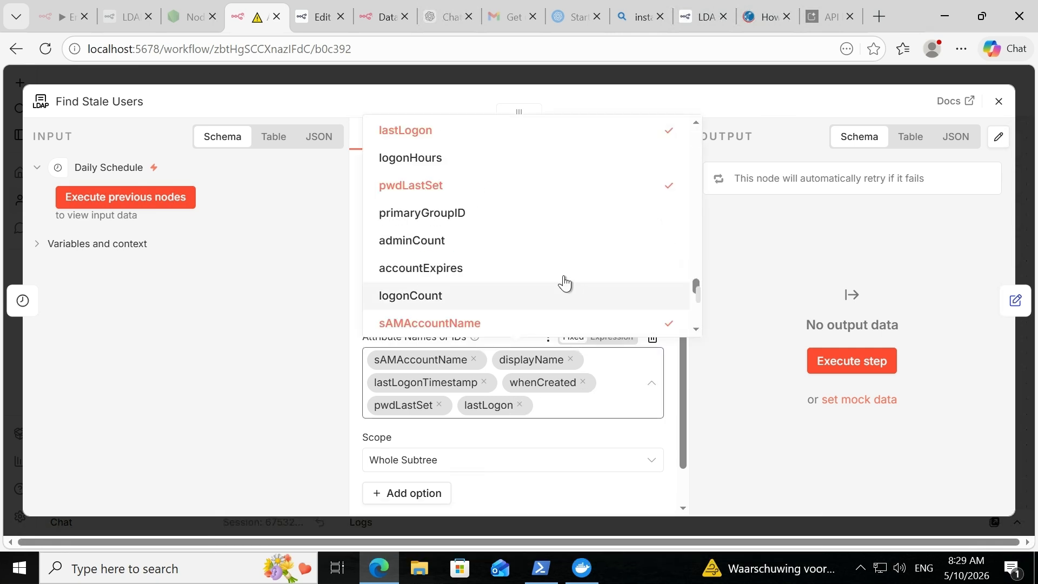
pyautogui.scroll(-3, 560, 268)
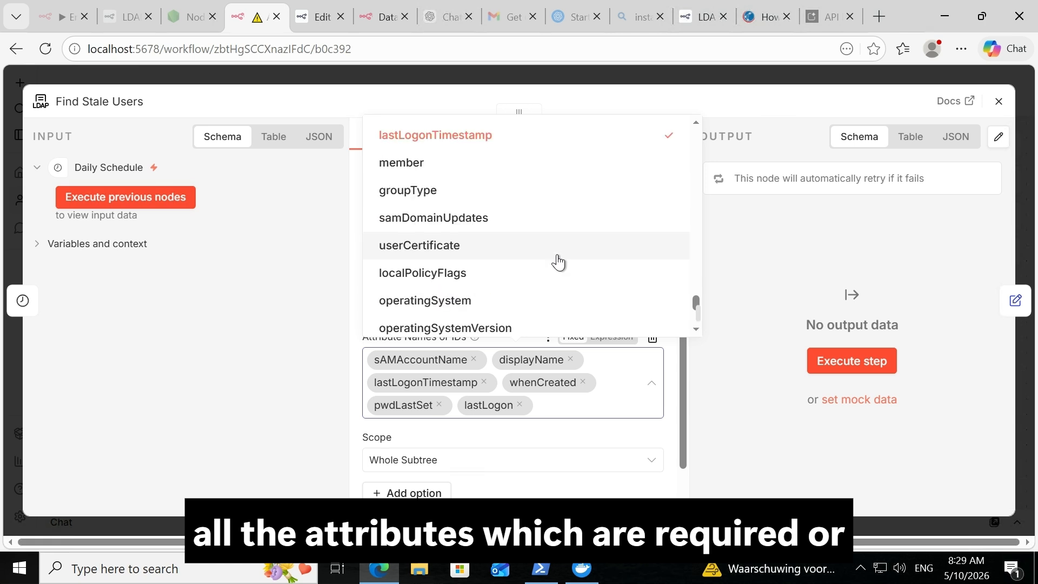
pyautogui.scroll(5, 558, 263)
pyautogui.scroll(10, 558, 264)
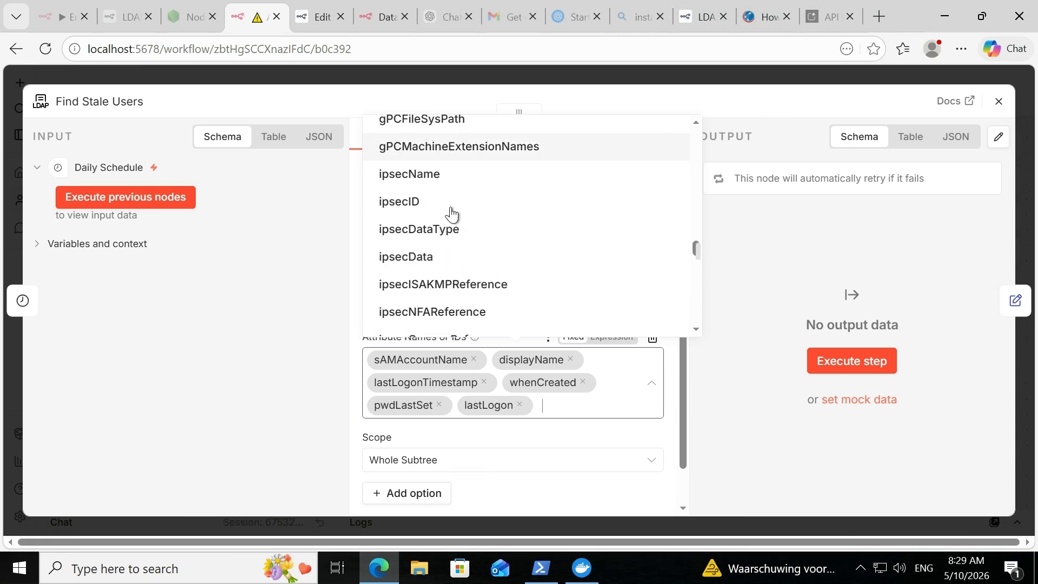
pyautogui.scroll(10, 465, 260)
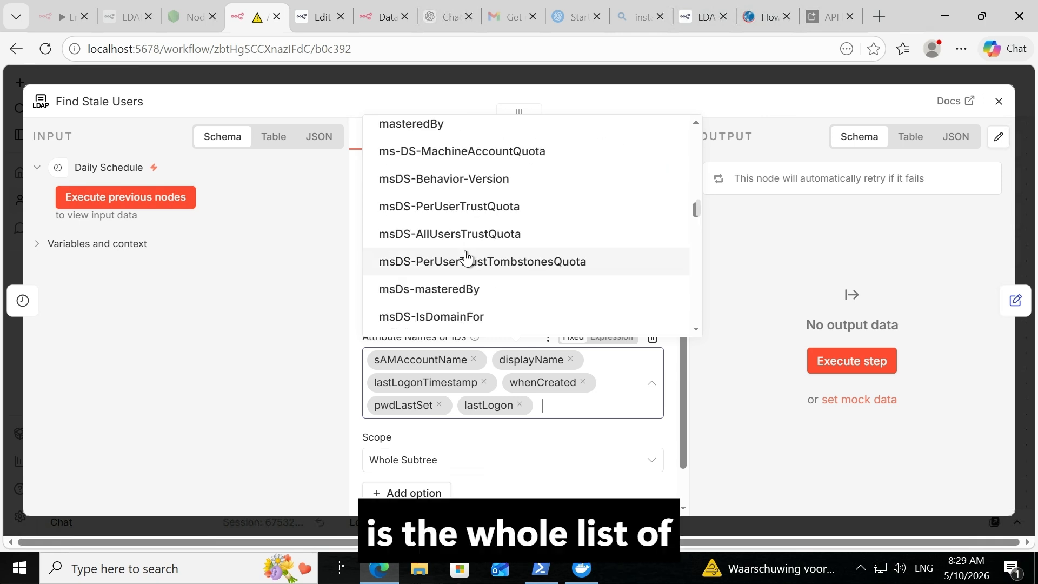
pyautogui.scroll(5, 465, 258)
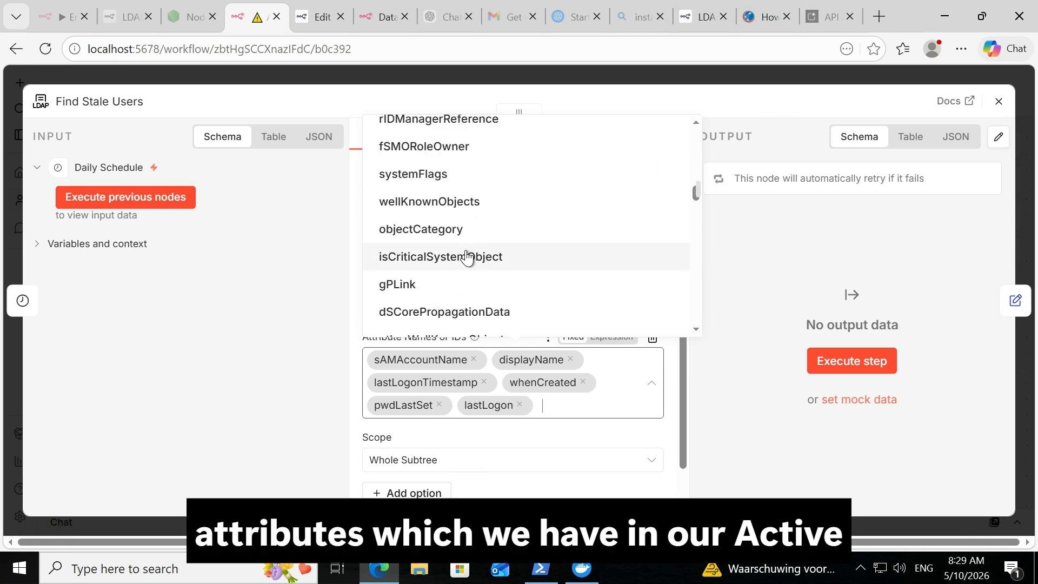
pyautogui.scroll(5, 467, 257)
pyautogui.scroll(3, 467, 257)
pyautogui.scroll(3, 467, 257)
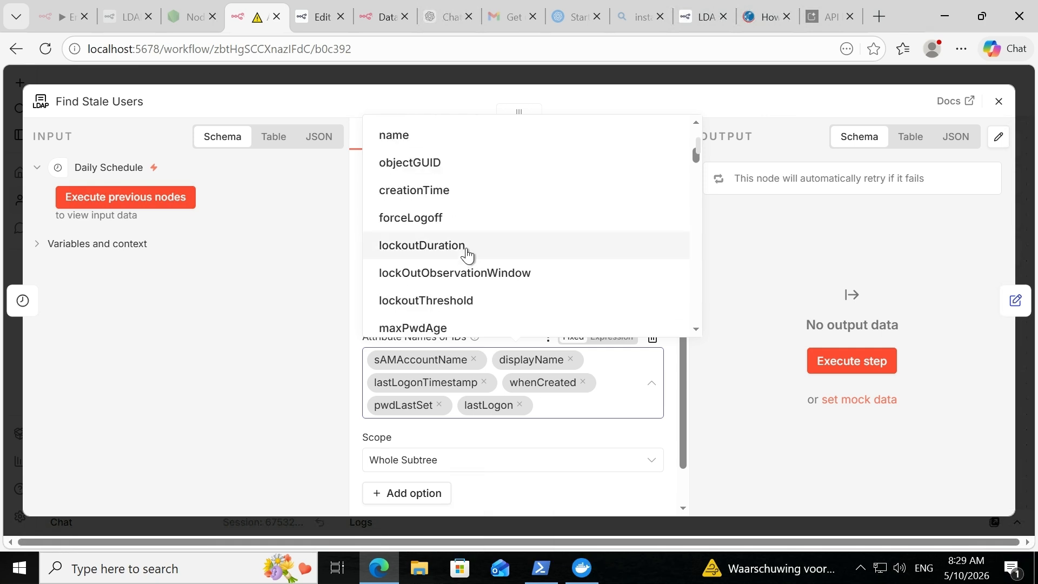
pyautogui.scroll(3, 467, 258)
pyautogui.click(239, 314)
pyautogui.scroll(-1, 503, 346)
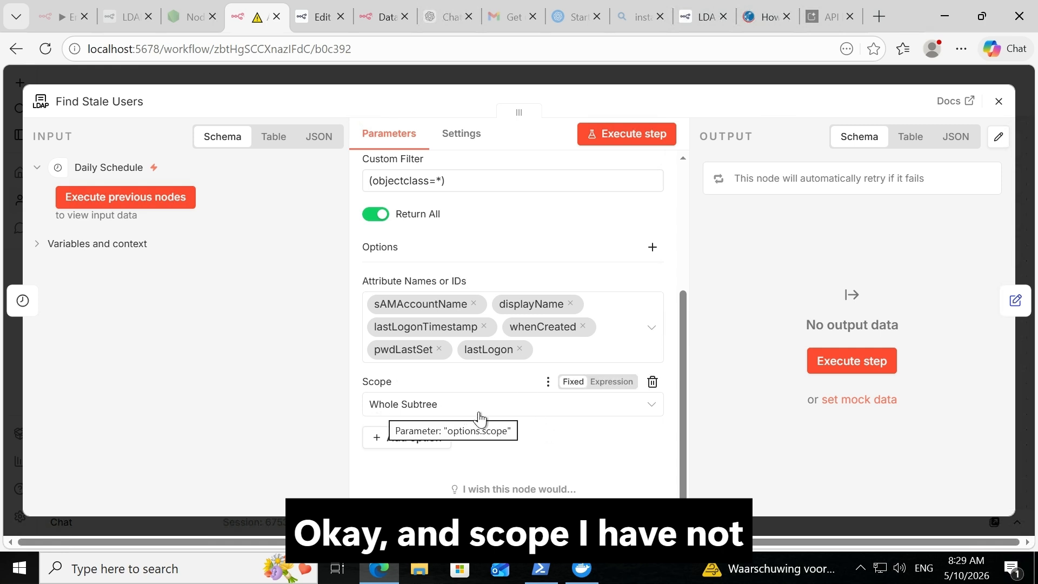
# Open the LDAP credential used by the Find Stale Users node and review its server address and port.
pyautogui.scroll(4, 481, 403)
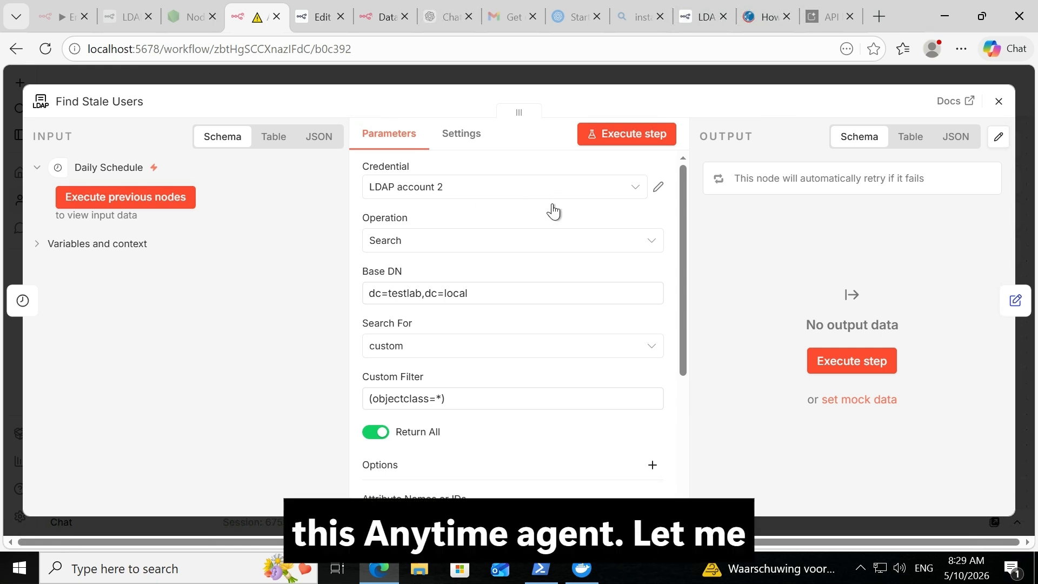
pyautogui.click(659, 189)
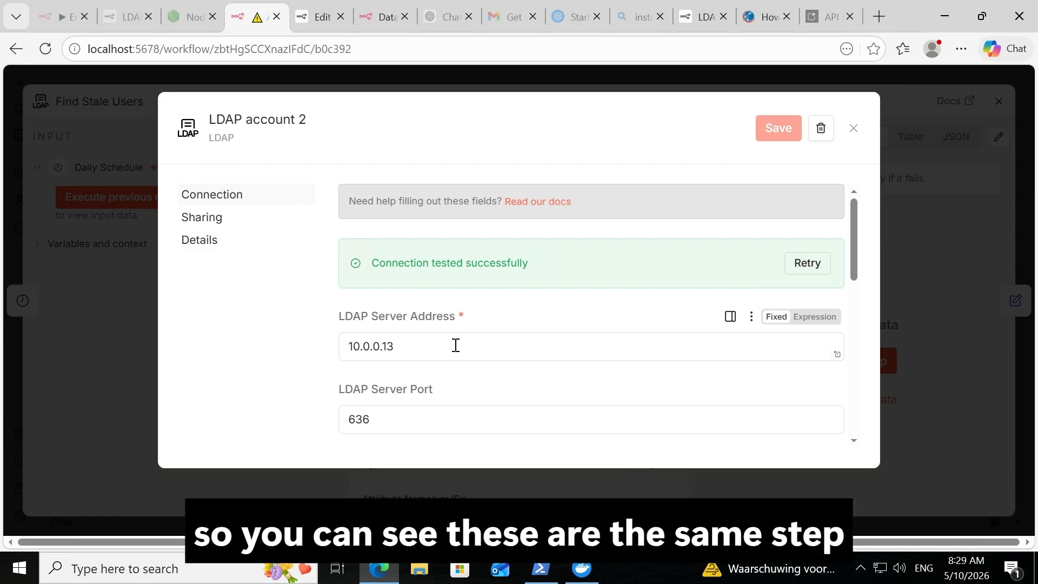
pyautogui.scroll(-3, 456, 346)
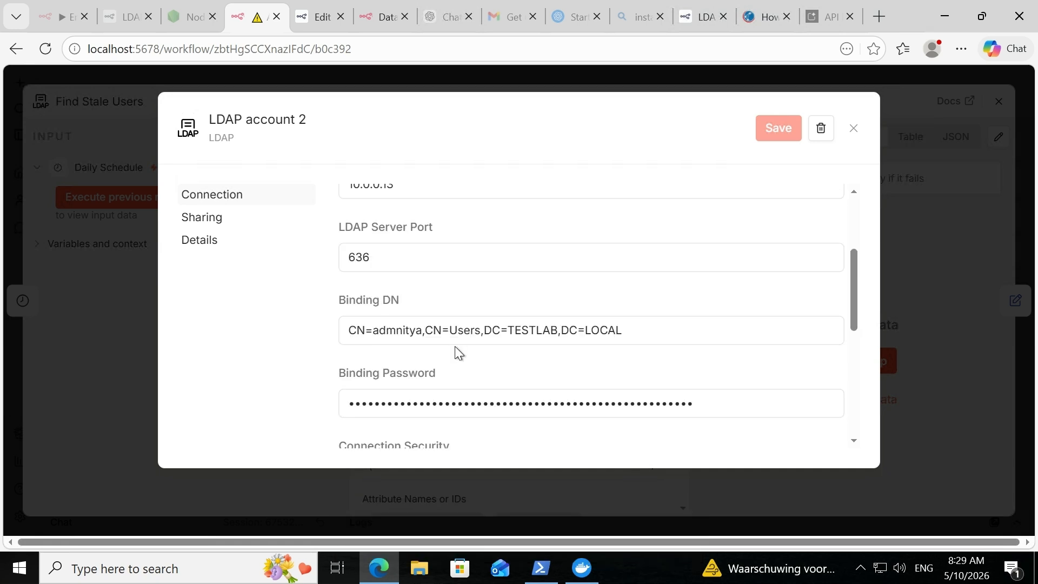
pyautogui.scroll(3, 455, 346)
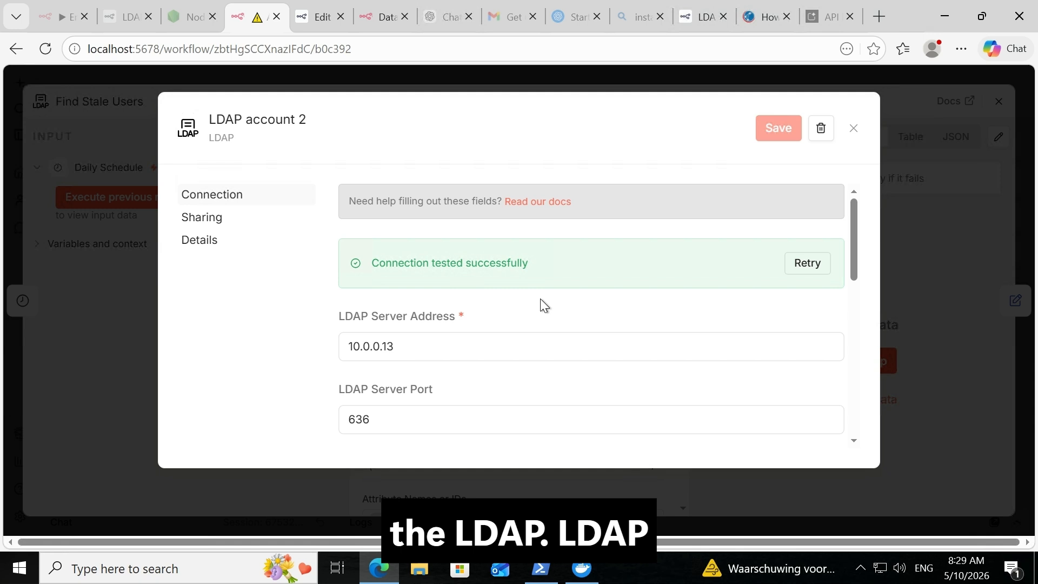
pyautogui.scroll(-2, 540, 301)
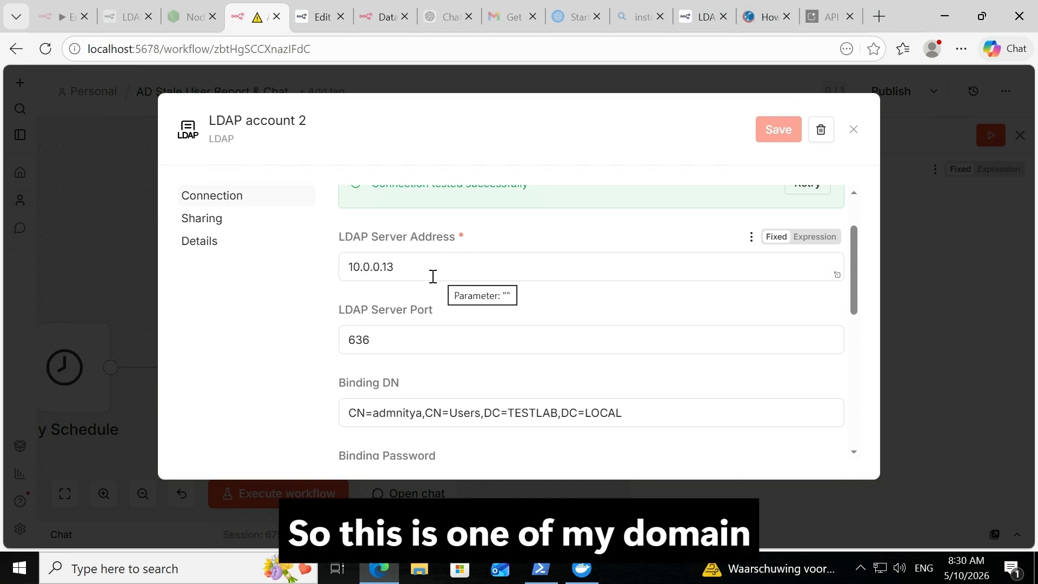
pyautogui.moveTo(430, 275); pyautogui.dragTo(251, 285)
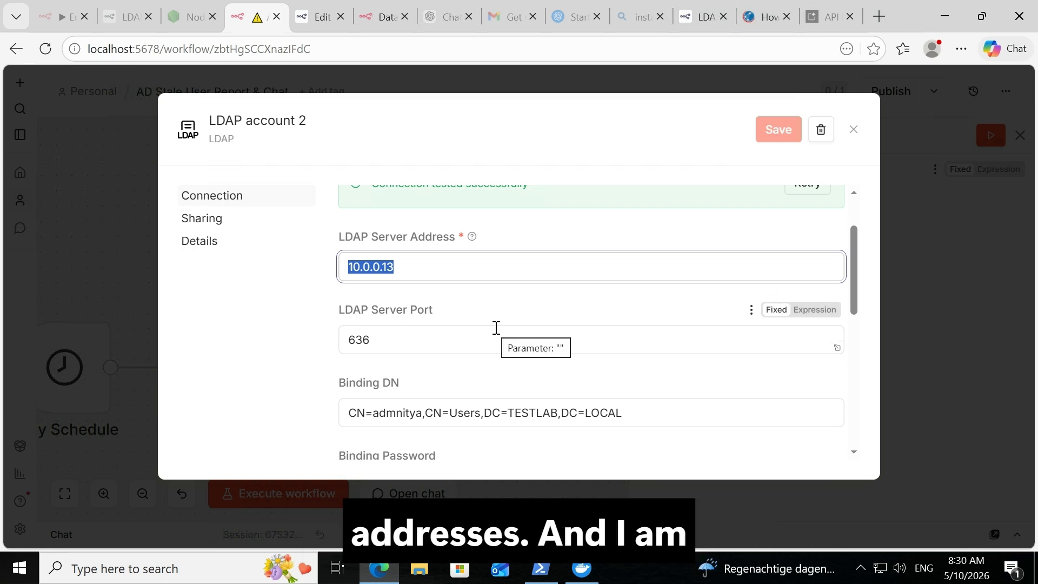
pyautogui.moveTo(399, 341); pyautogui.dragTo(267, 341)
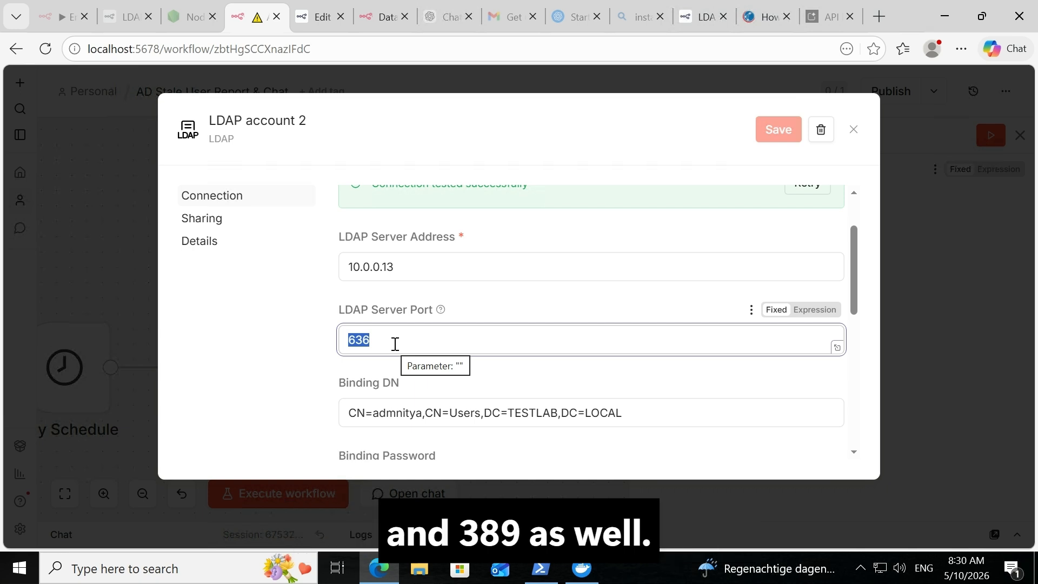
pyautogui.click(251, 364)
# Examine the credential's Binding DN, focusing on the account name in its first CN part.
pyautogui.scroll(-3, 387, 365)
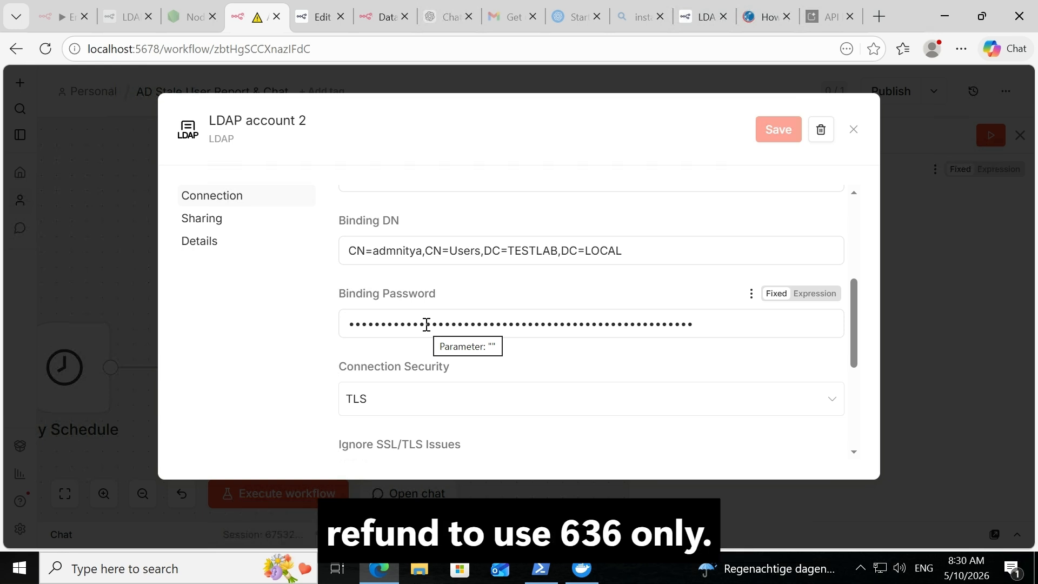
pyautogui.scroll(2, 427, 324)
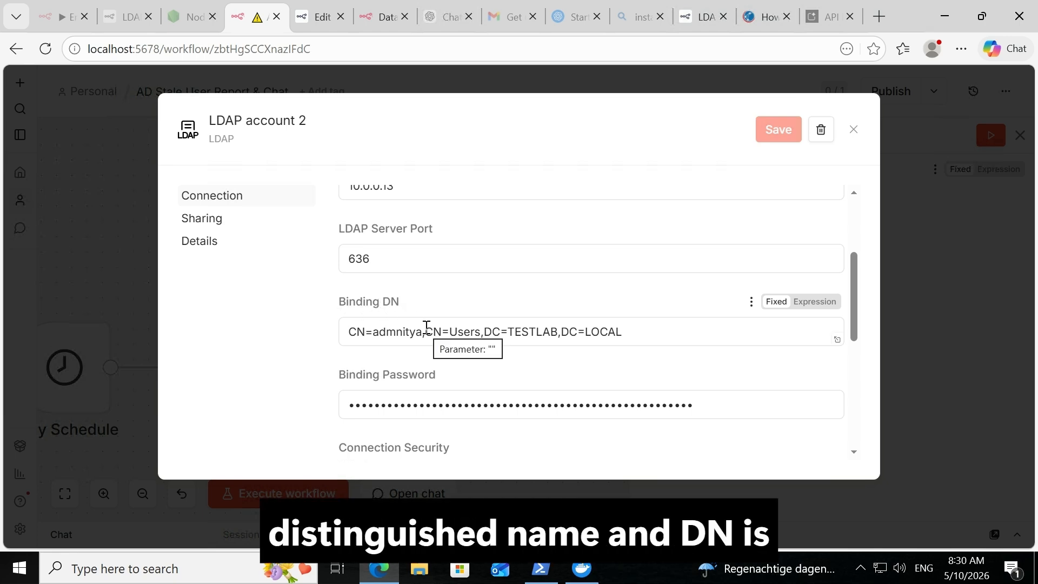
pyautogui.moveTo(631, 331); pyautogui.dragTo(285, 340)
pyautogui.click(391, 332)
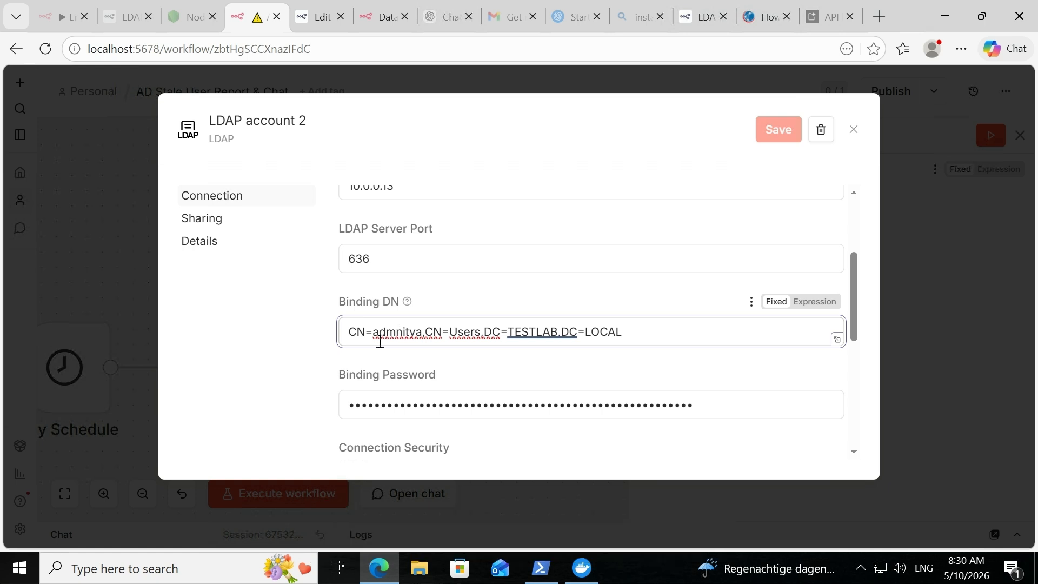
pyautogui.moveTo(421, 332); pyautogui.dragTo(373, 331)
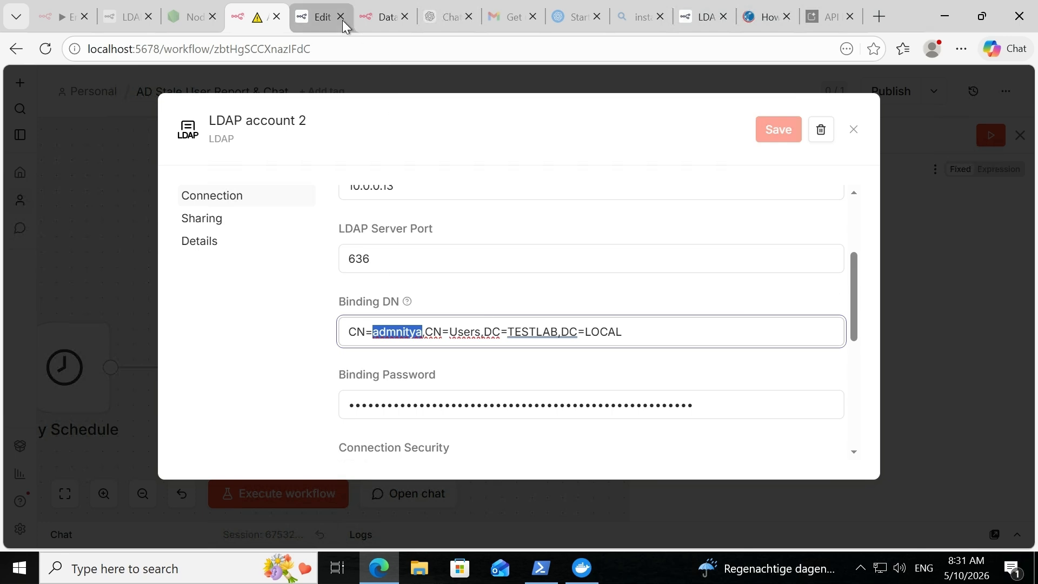
# Go to the already open n8n documentation page for the LDAP node and review its Update, Search and search options sections.
pyautogui.click(326, 21)
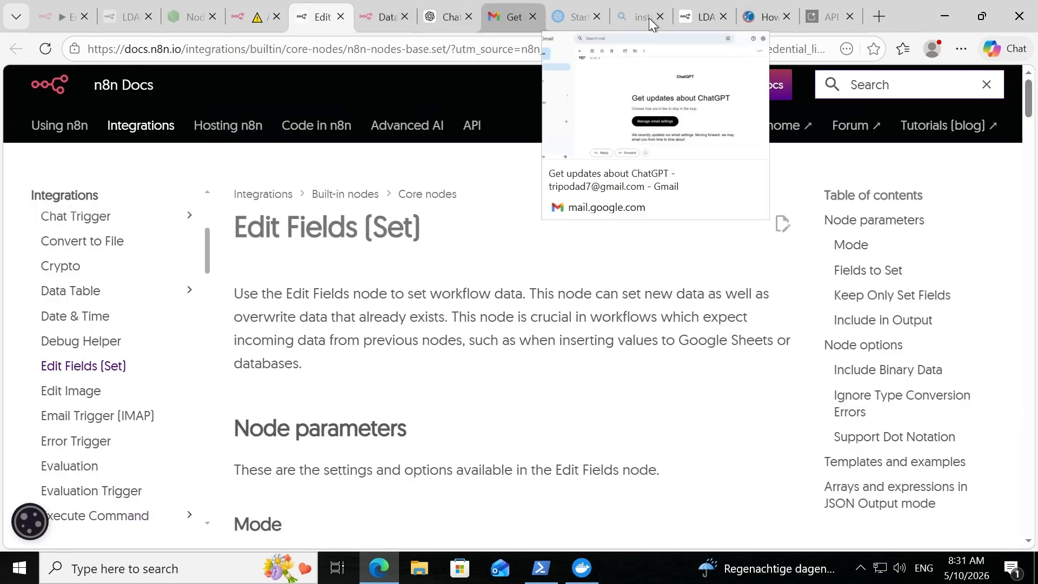
pyautogui.click(700, 18)
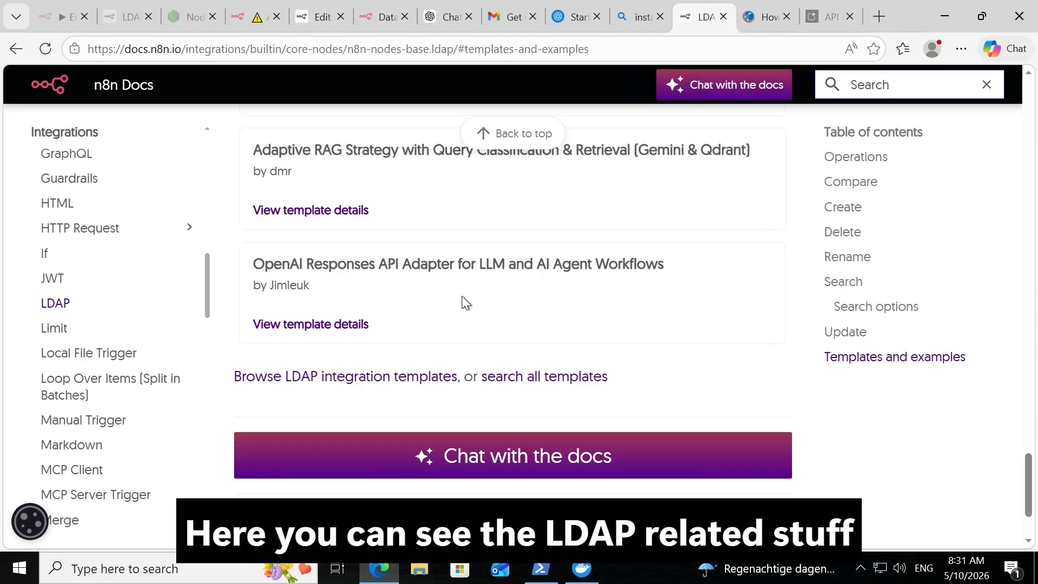
pyautogui.scroll(10, 454, 296)
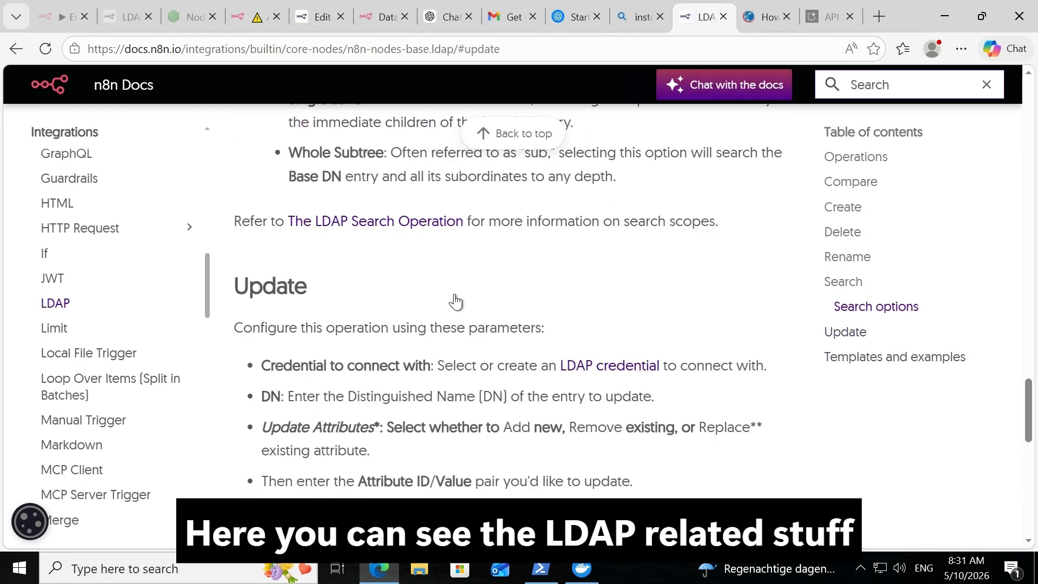
pyautogui.scroll(3, 456, 299)
pyautogui.scroll(3, 363, 292)
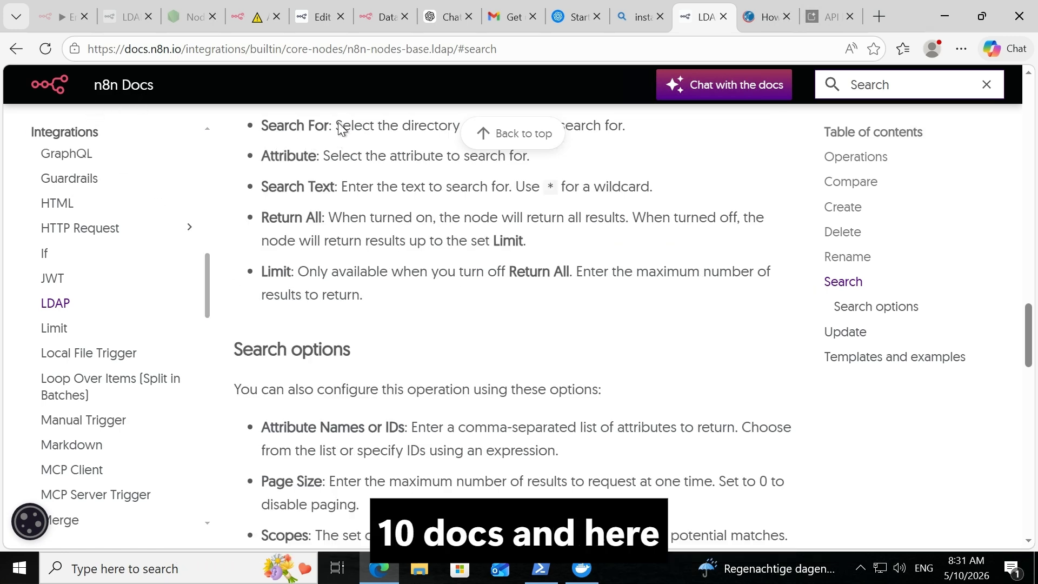
# Return to the LDAP credential, open its linked documentation and read the prerequisites, authentication methods and Binding DN description.
pyautogui.click(240, 18)
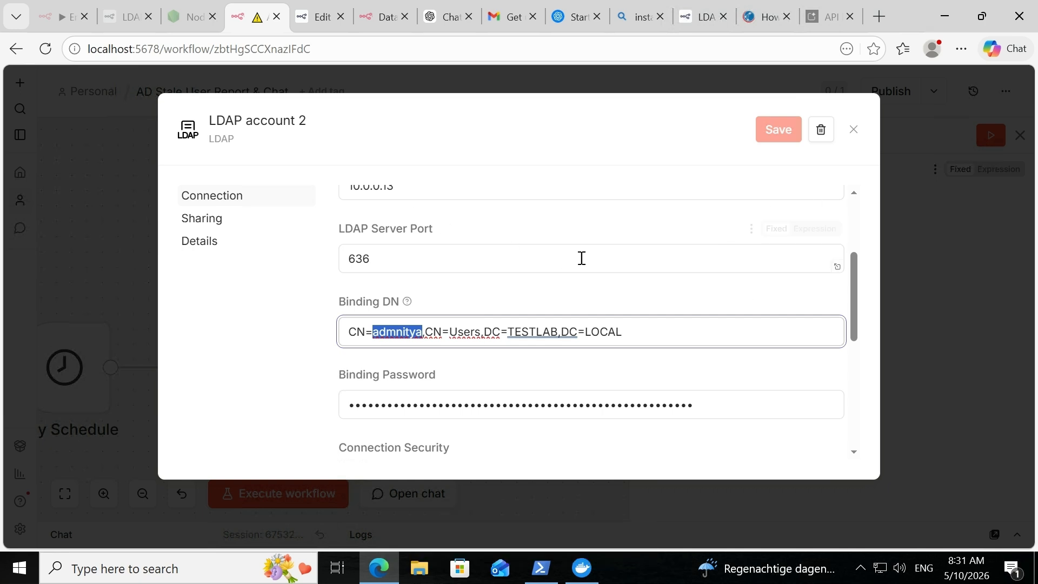
pyautogui.scroll(3, 581, 258)
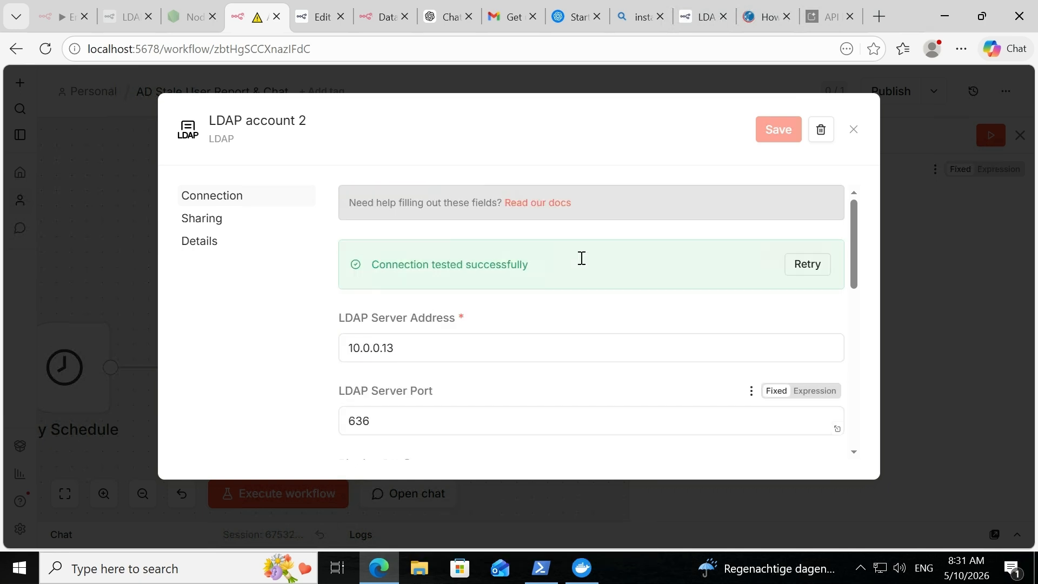
pyautogui.click(543, 210)
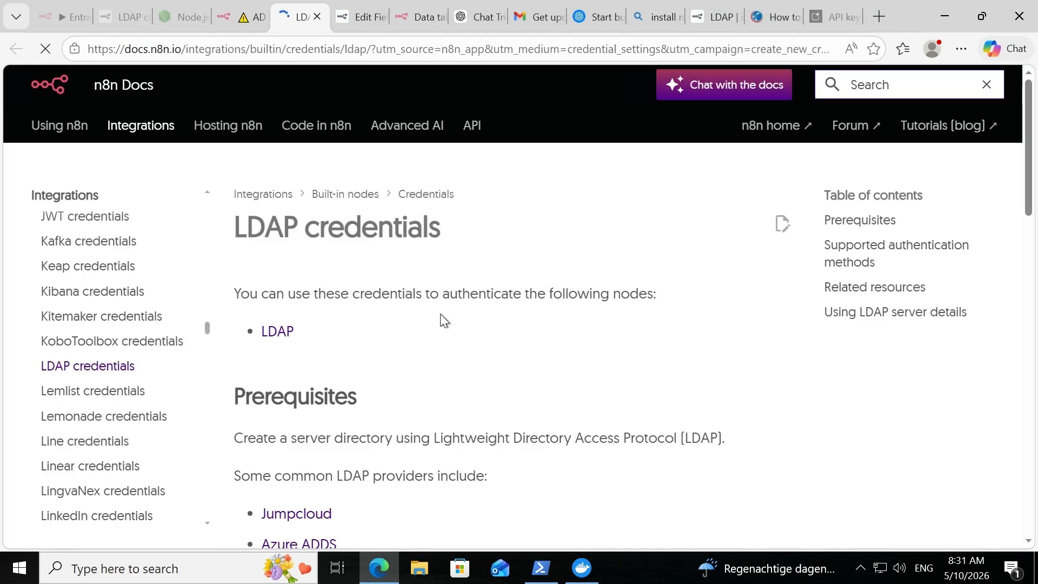
pyautogui.scroll(-3, 542, 375)
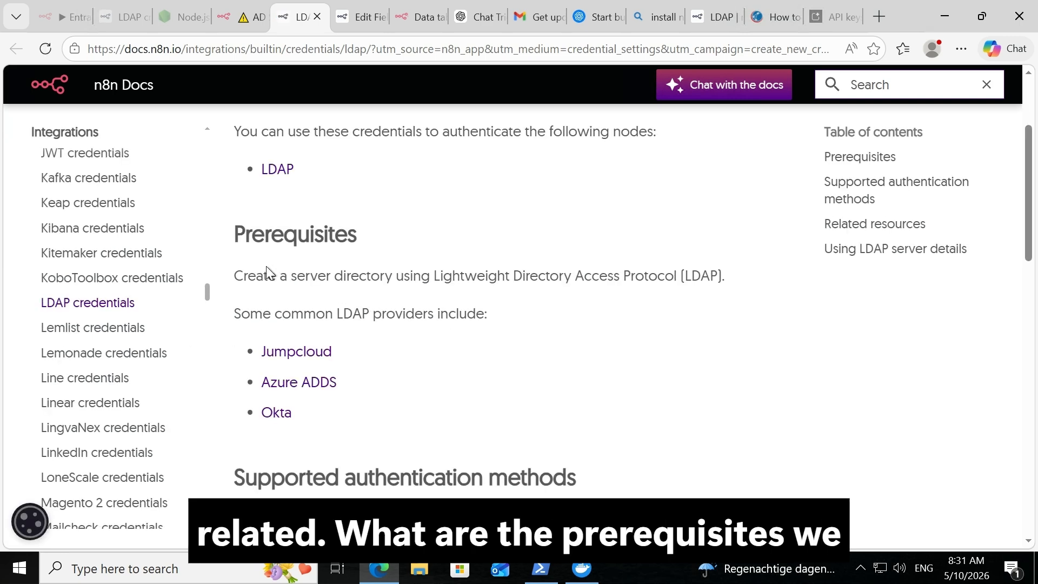
pyautogui.scroll(-3, 460, 388)
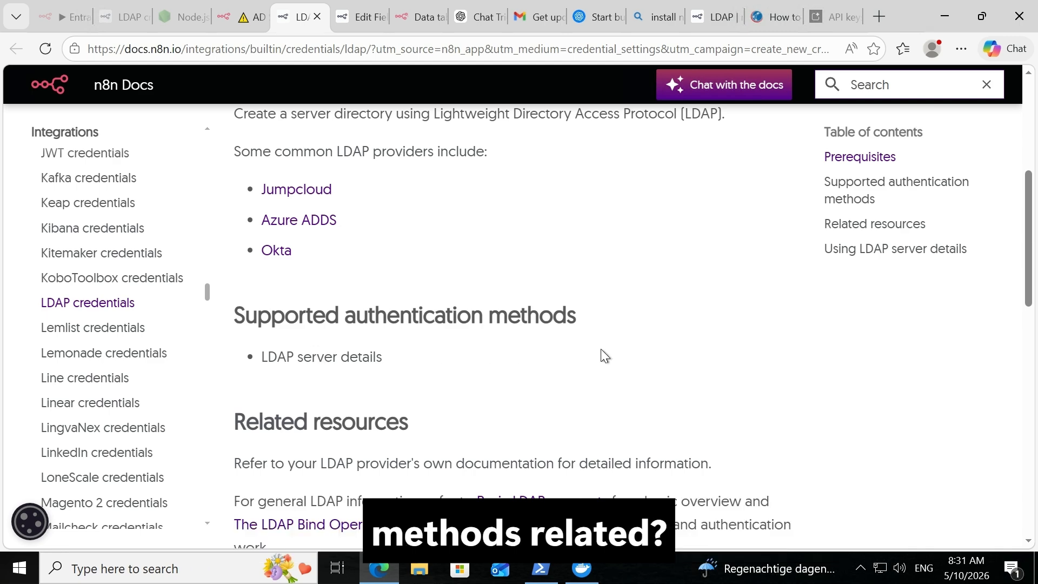
pyautogui.scroll(-4, 602, 352)
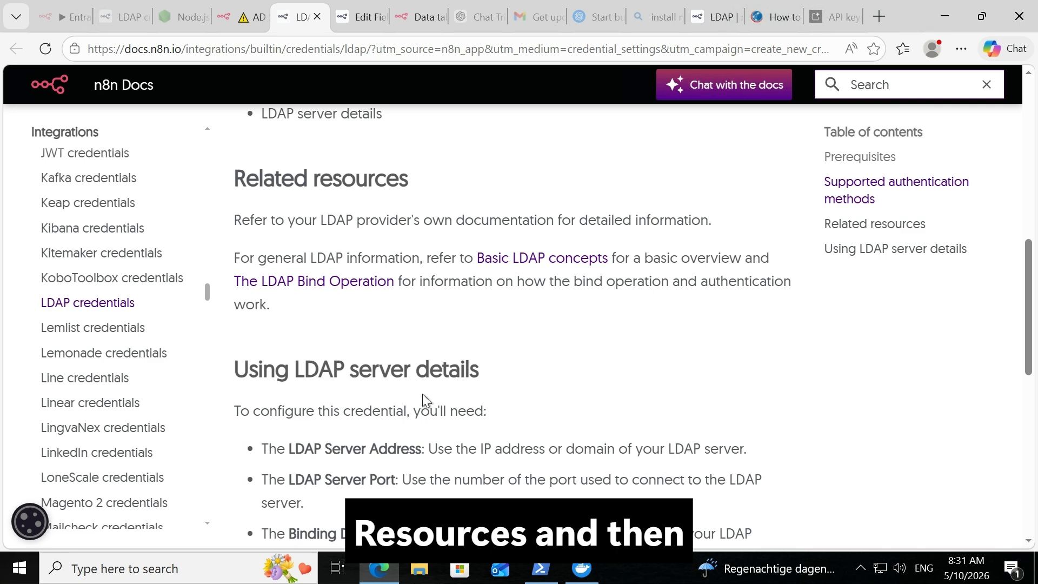
pyautogui.scroll(-3, 379, 382)
pyautogui.doubleClick(292, 373)
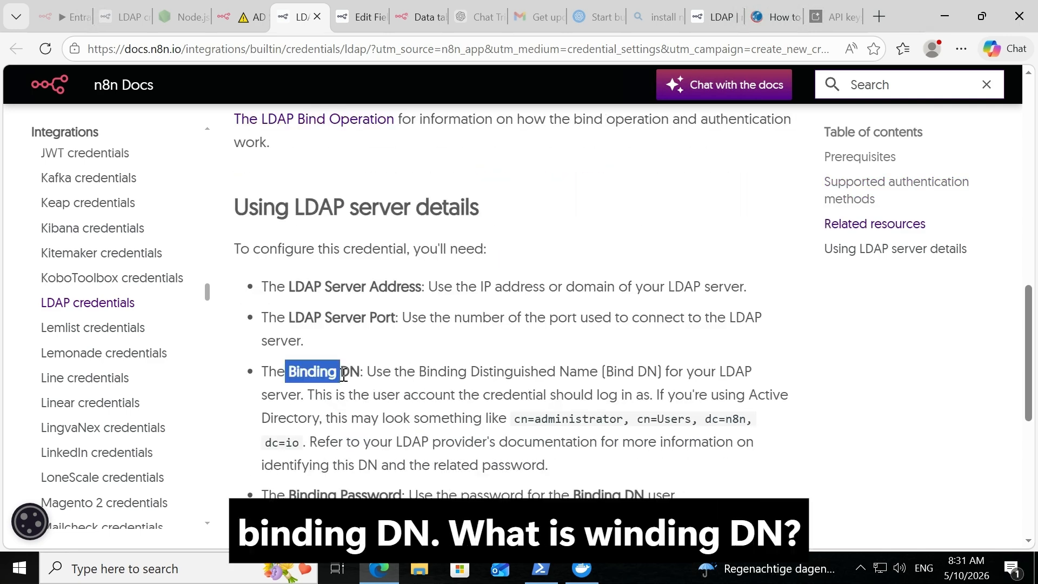
pyautogui.click(536, 397)
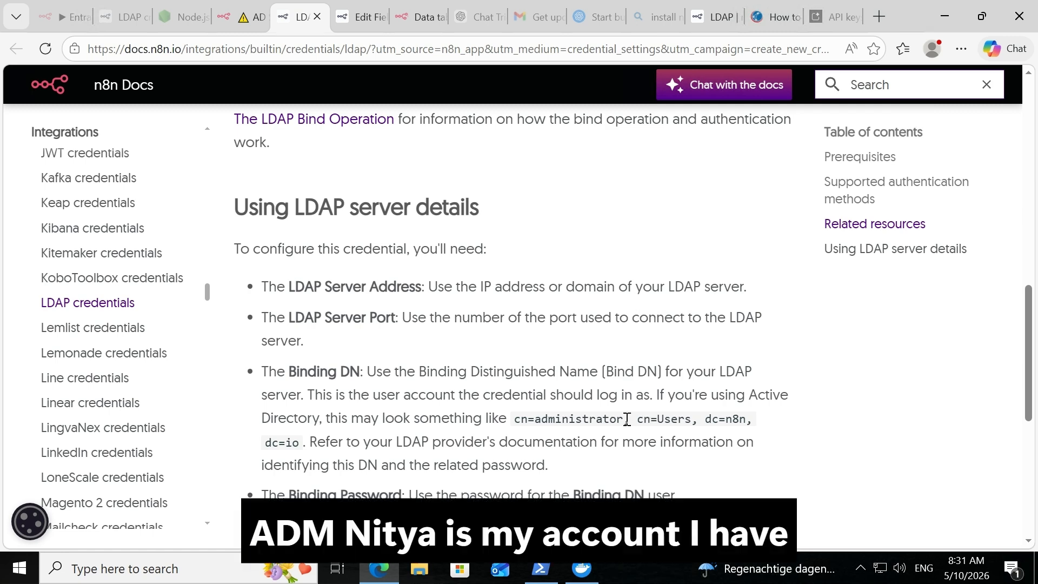
# Go back to the workflow's LDAP credential and review the Binding DN account and the Binding Password field without changing them.
pyautogui.click(238, 26)
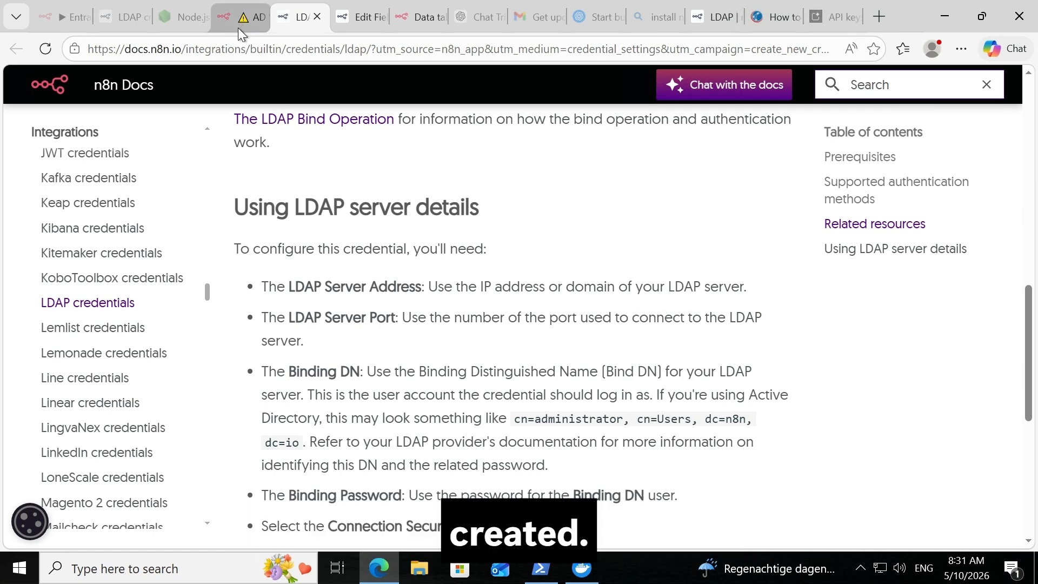
pyautogui.scroll(-2, 494, 389)
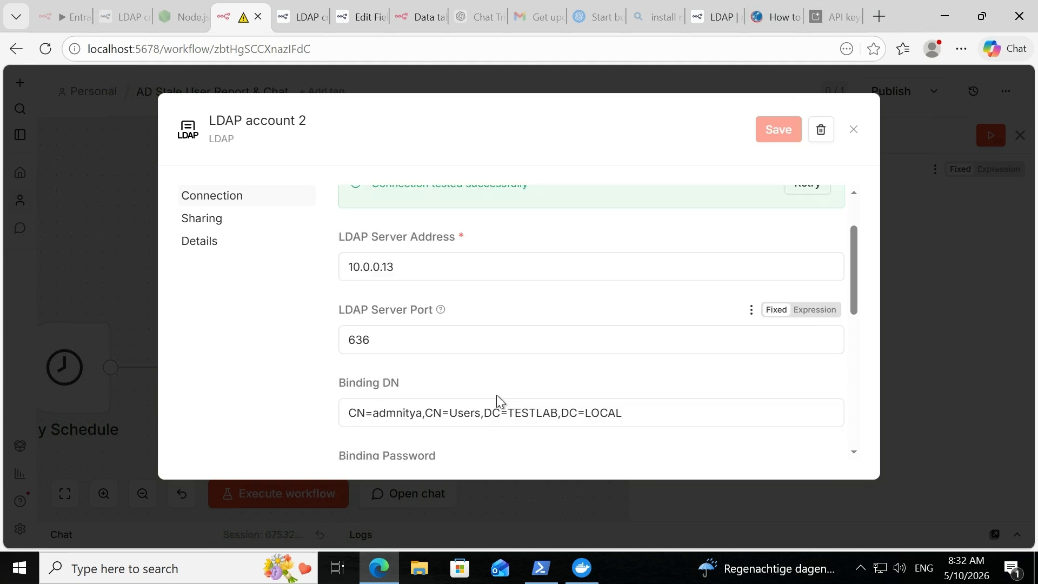
pyautogui.scroll(-1, 497, 395)
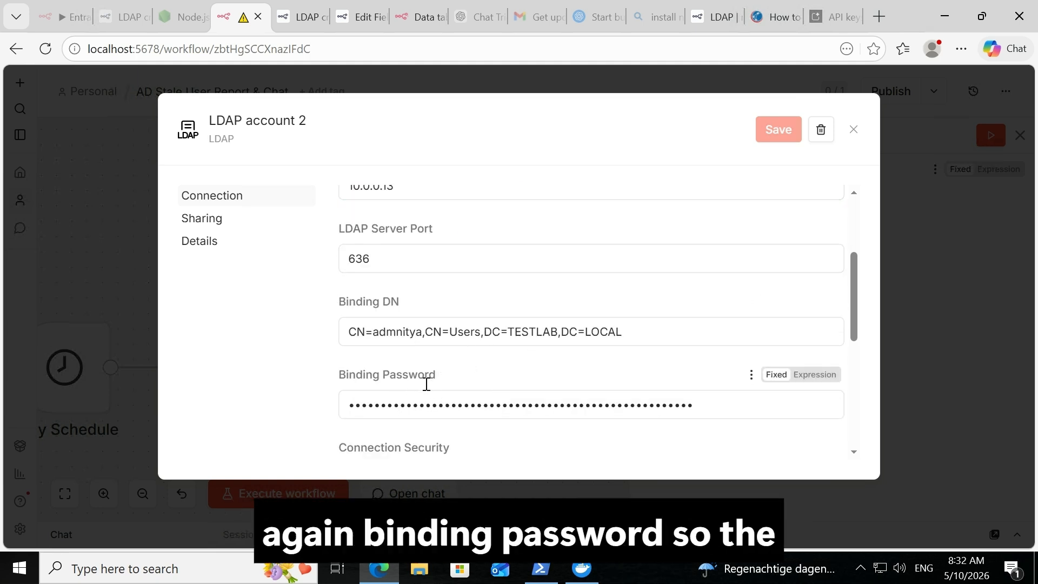
pyautogui.doubleClick(387, 331)
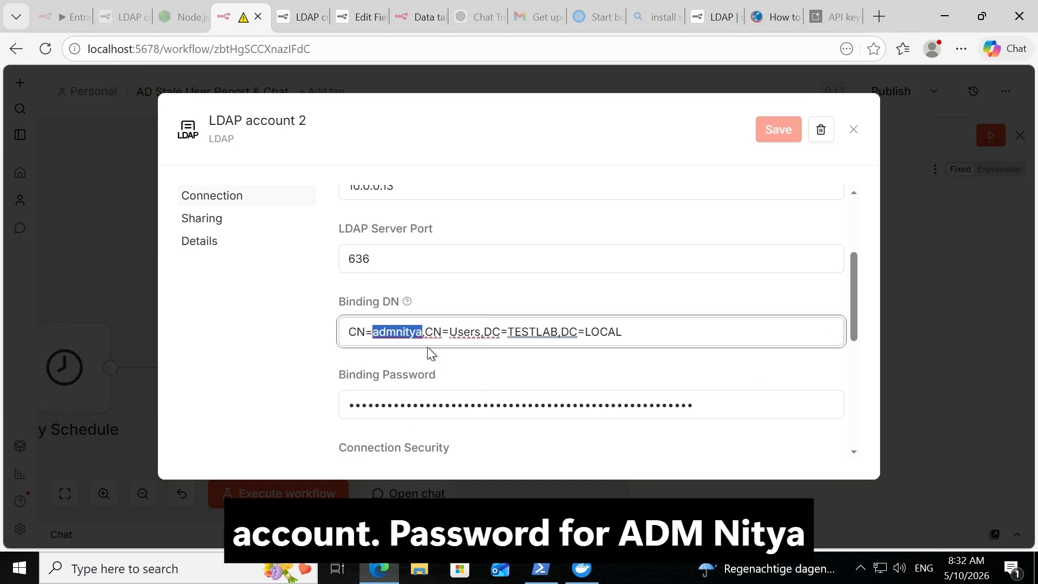
pyautogui.click(709, 407)
pyautogui.doubleClick(464, 409)
pyautogui.click(236, 400)
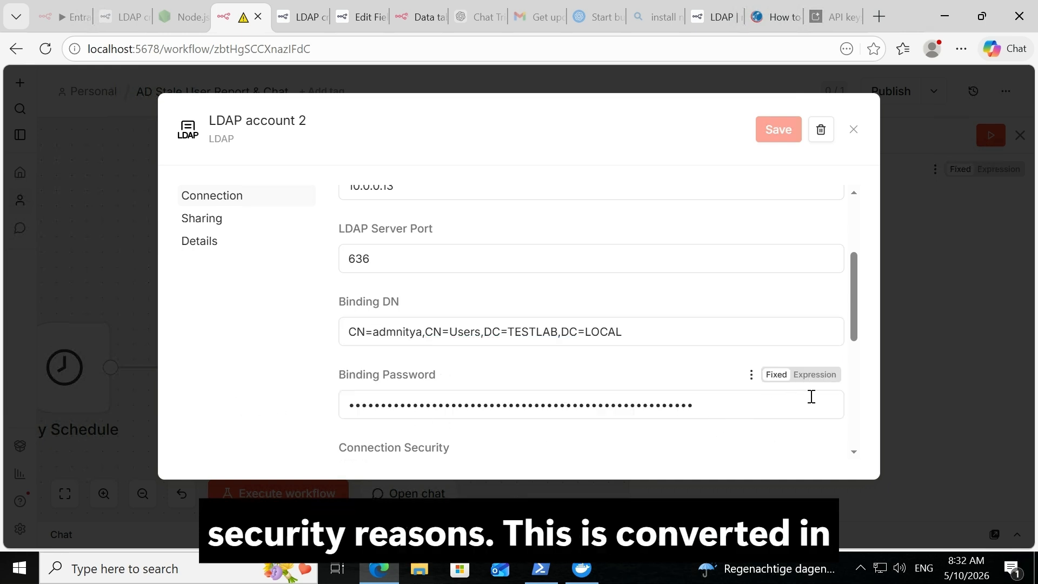
# Review the Connection Security choices, keep TLS selected, and check the Ignore SSL/TLS Issues and CA Certificate settings.
pyautogui.moveTo(853, 343); pyautogui.dragTo(855, 409)
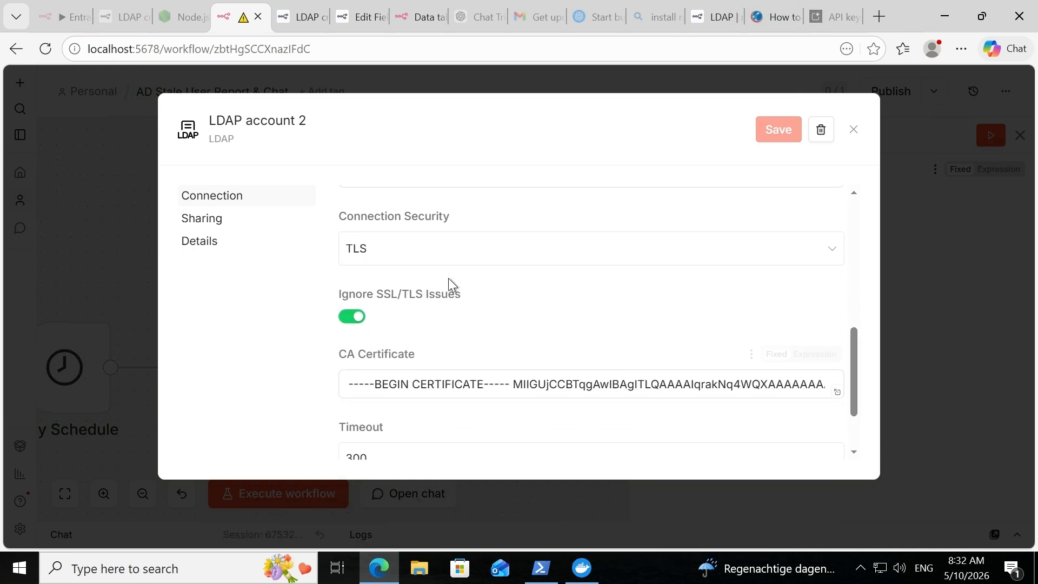
pyautogui.click(420, 261)
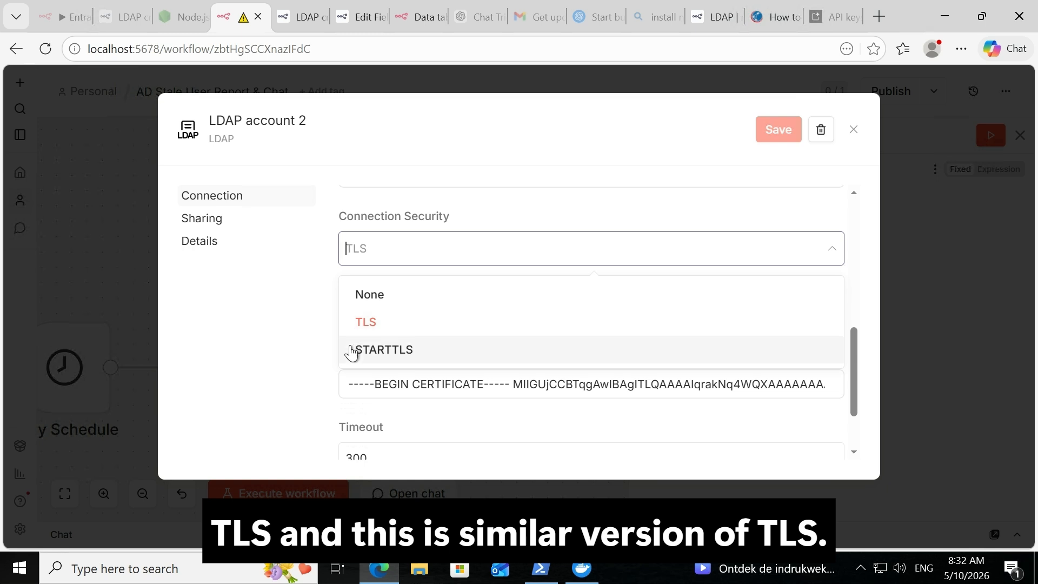
pyautogui.click(267, 341)
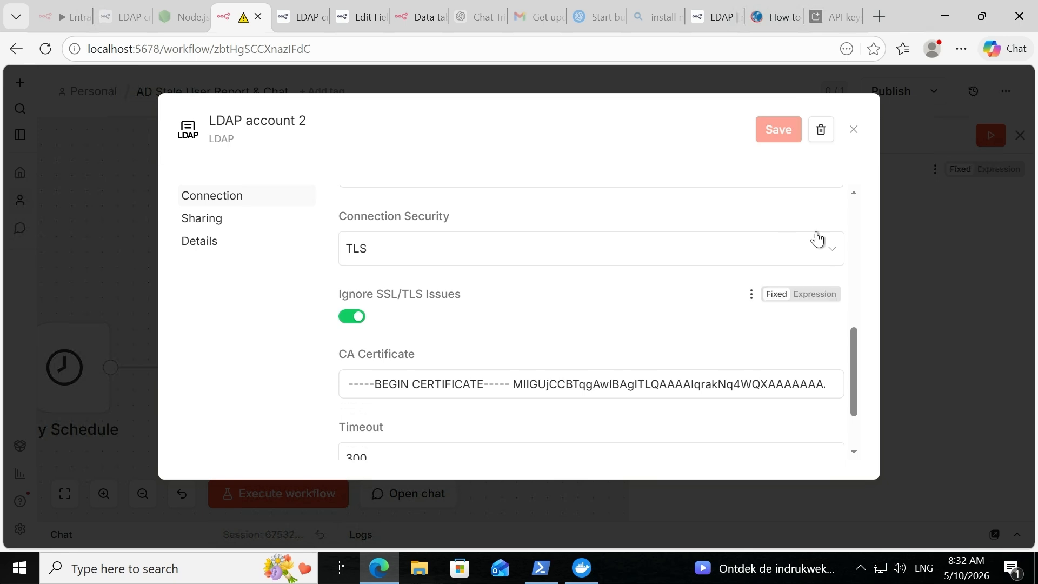
pyautogui.scroll(-2, 600, 401)
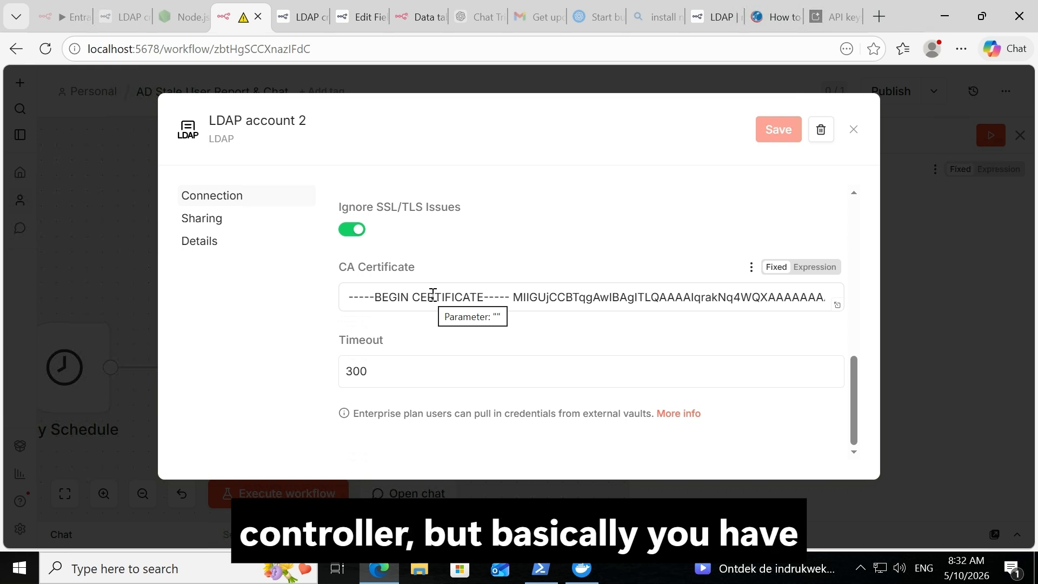
# Recheck the LDAP Server Address, and examine the credential's CA Certificate and Timeout fields without editing them.
pyautogui.scroll(9, 433, 294)
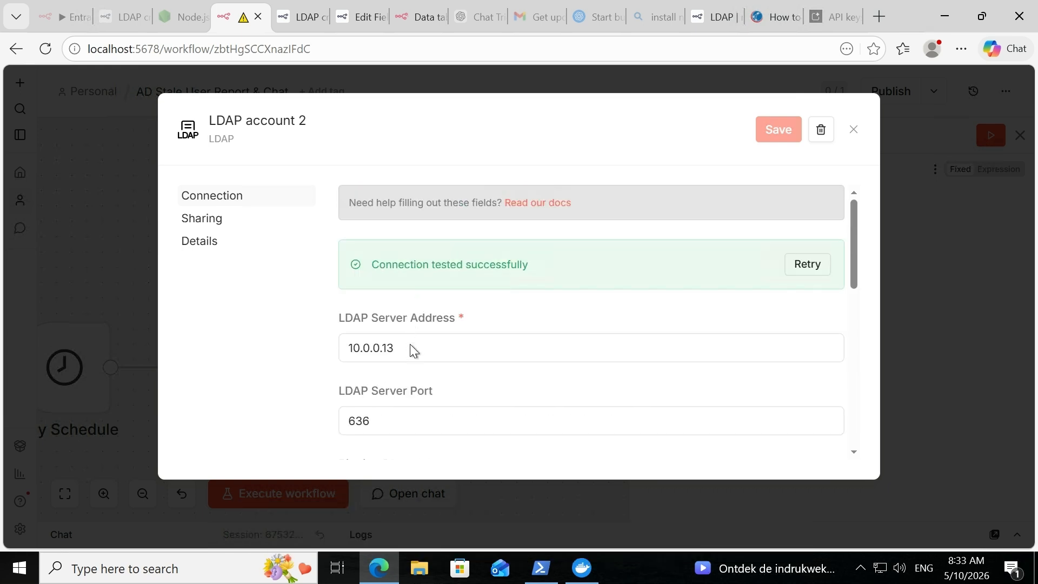
pyautogui.click(410, 350)
pyautogui.hotkey('ctrl', 'a')
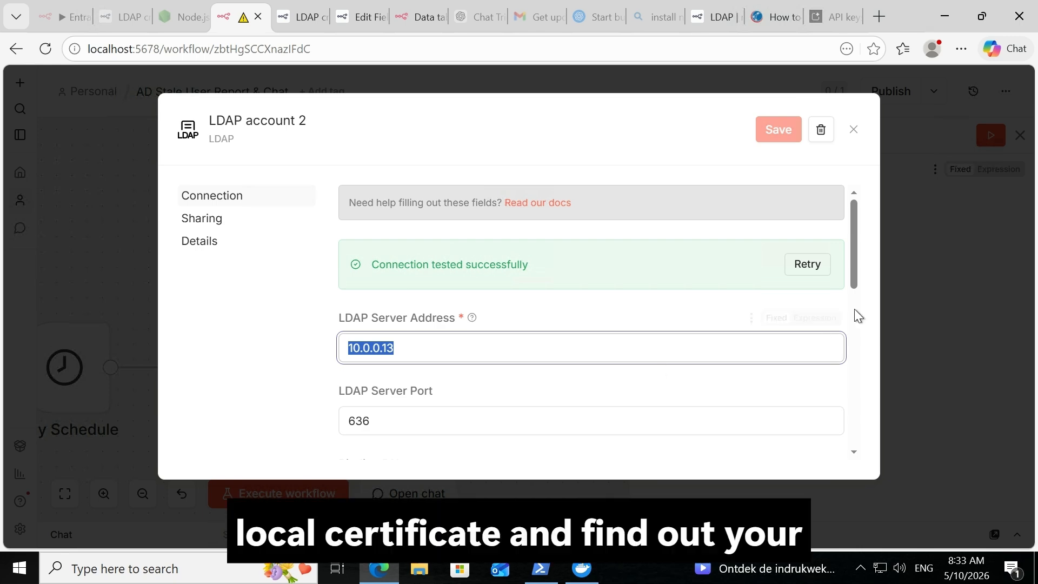
pyautogui.moveTo(856, 278); pyautogui.dragTo(848, 441)
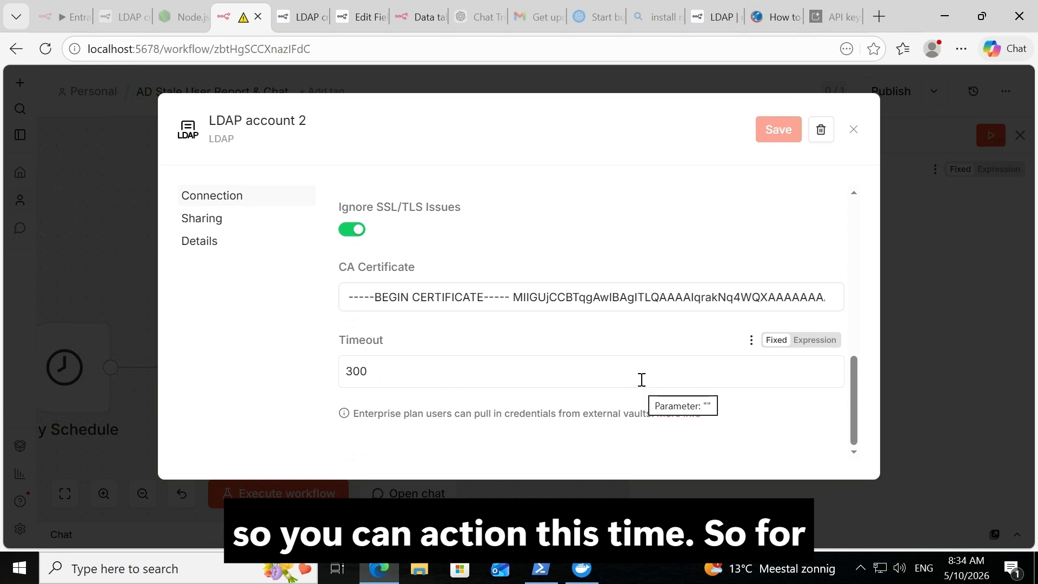
# Recheck the LDAP credential's server address, port and binding fields, and close the credential and the open parameter editor unchanged.
pyautogui.scroll(10, 450, 303)
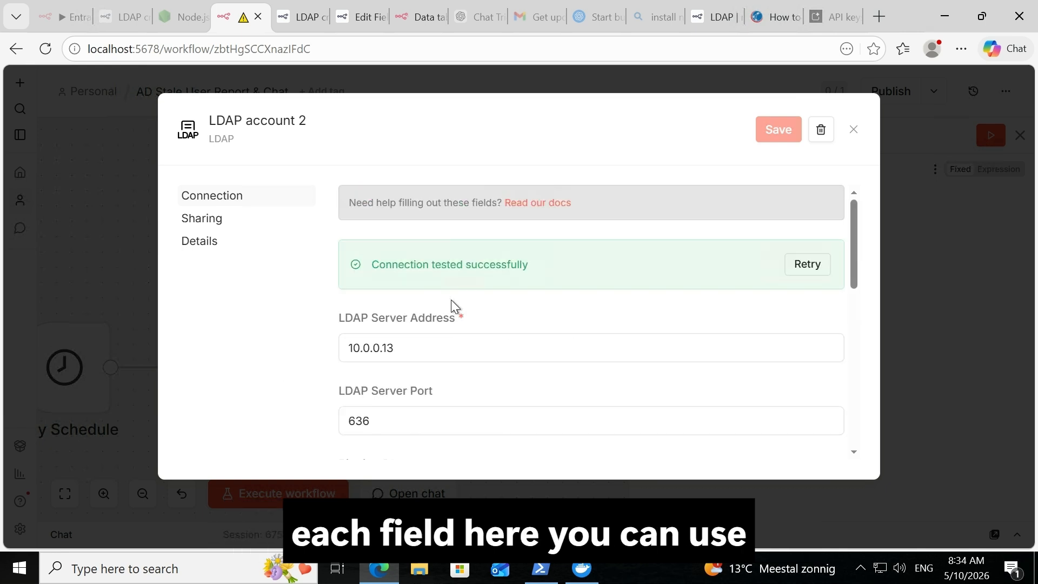
pyautogui.scroll(-3, 665, 277)
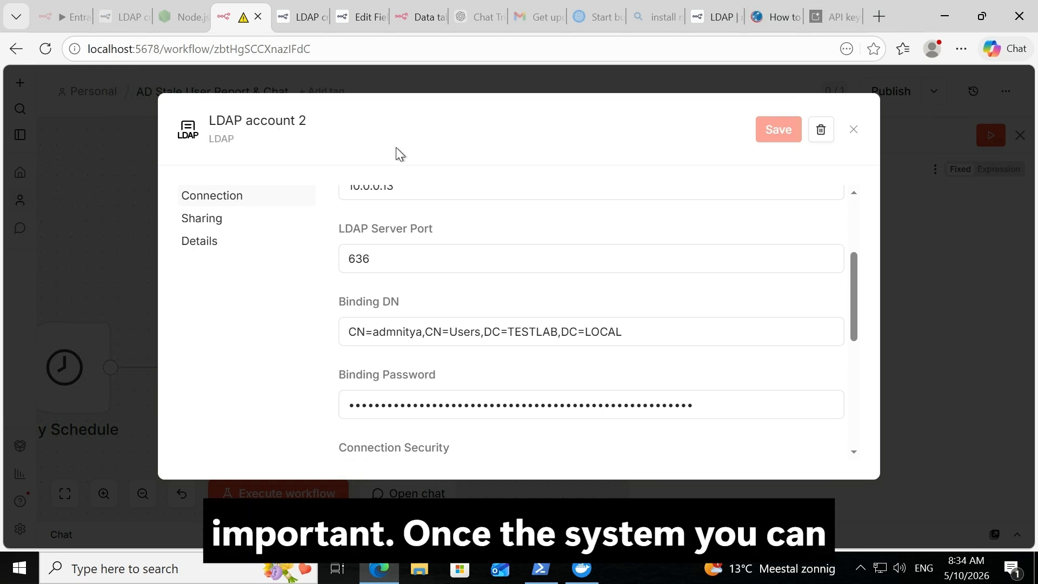
pyautogui.click(855, 132)
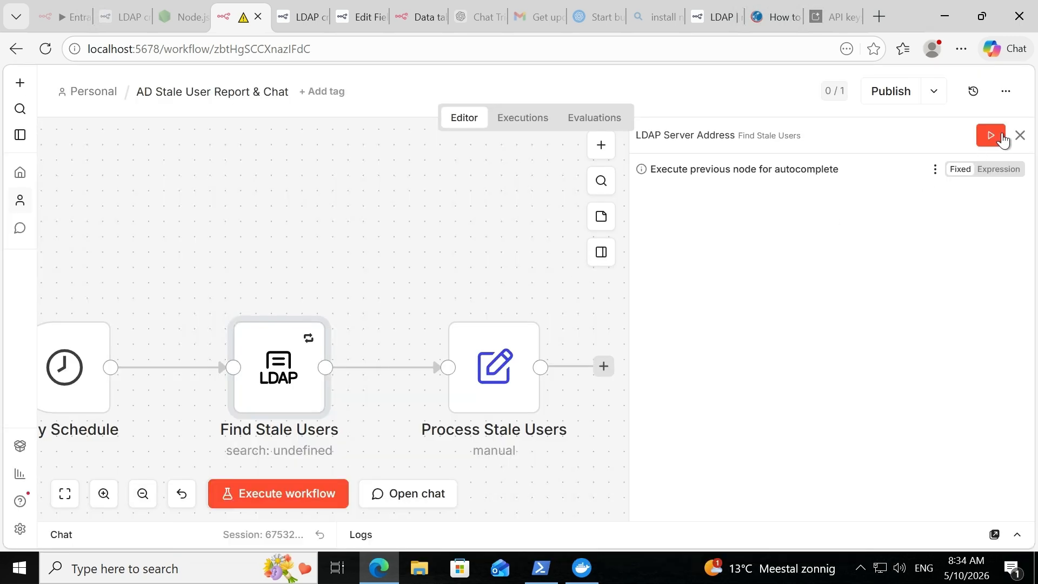
pyautogui.click(1019, 136)
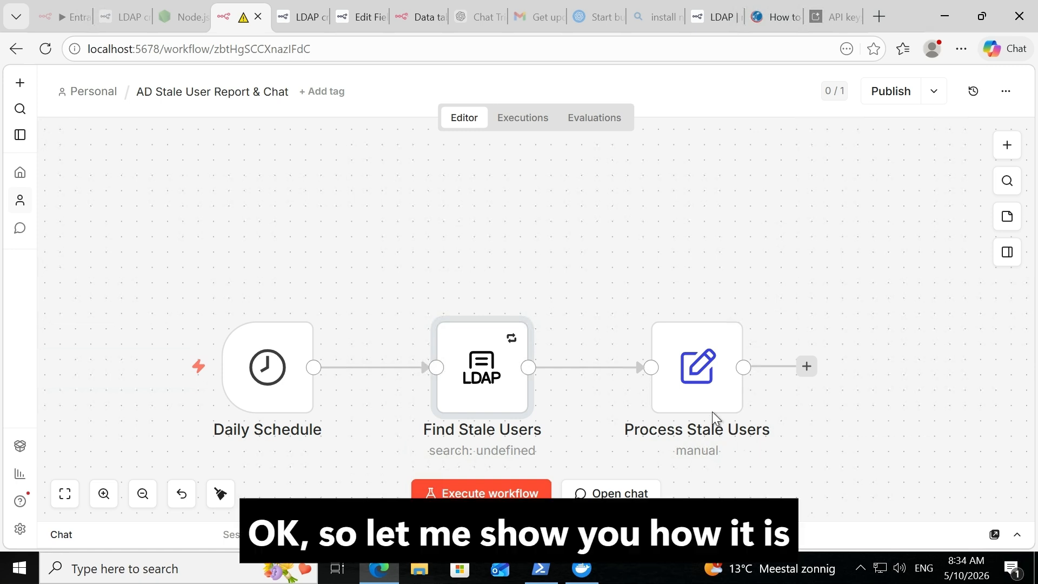
# Open the Process Stale Users node and review its field mappings from username through isStale.
pyautogui.click(705, 368)
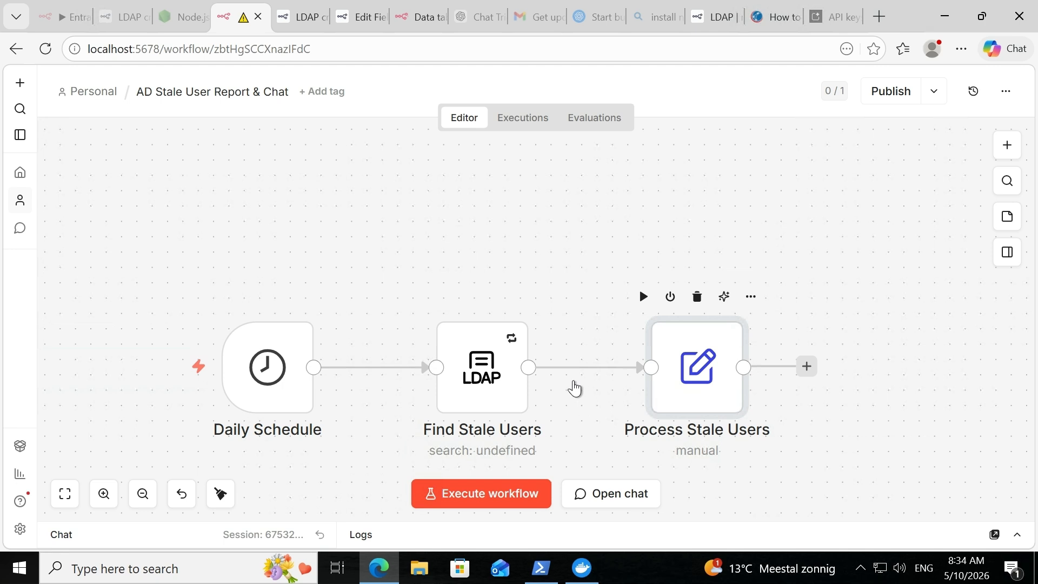
pyautogui.doubleClick(666, 389)
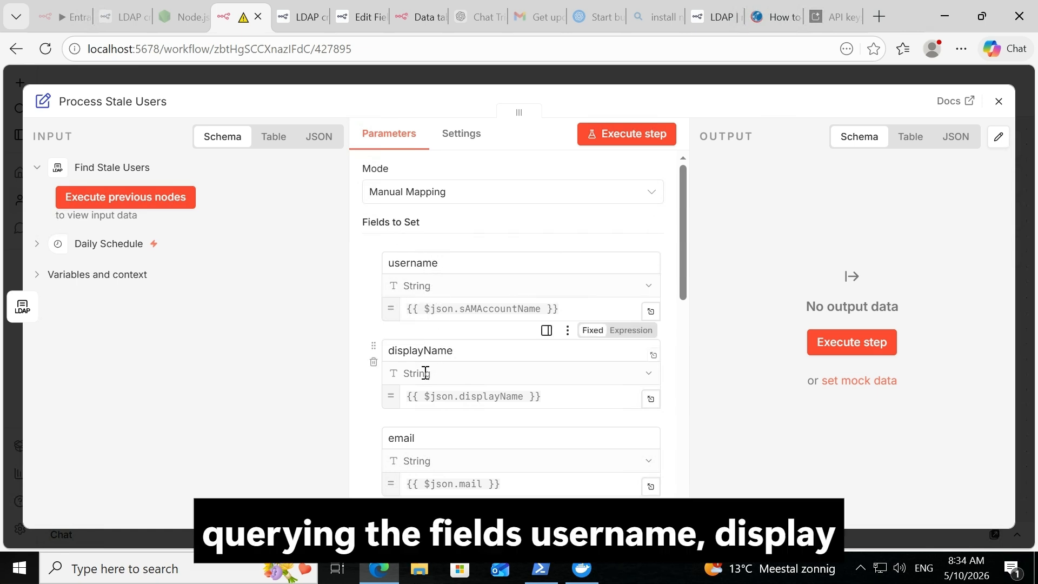
pyautogui.scroll(-3, 459, 471)
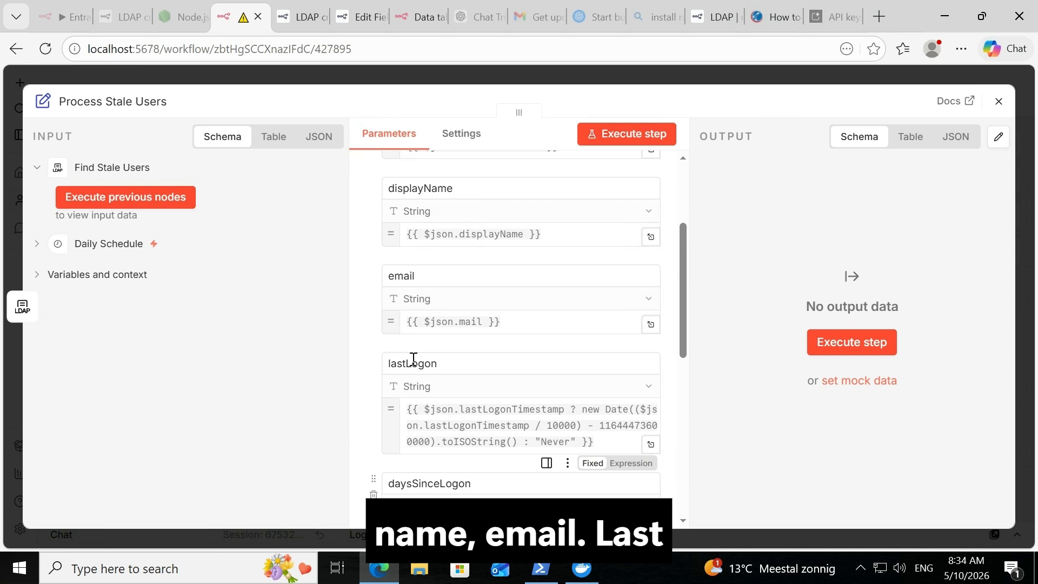
pyautogui.scroll(-2, 454, 457)
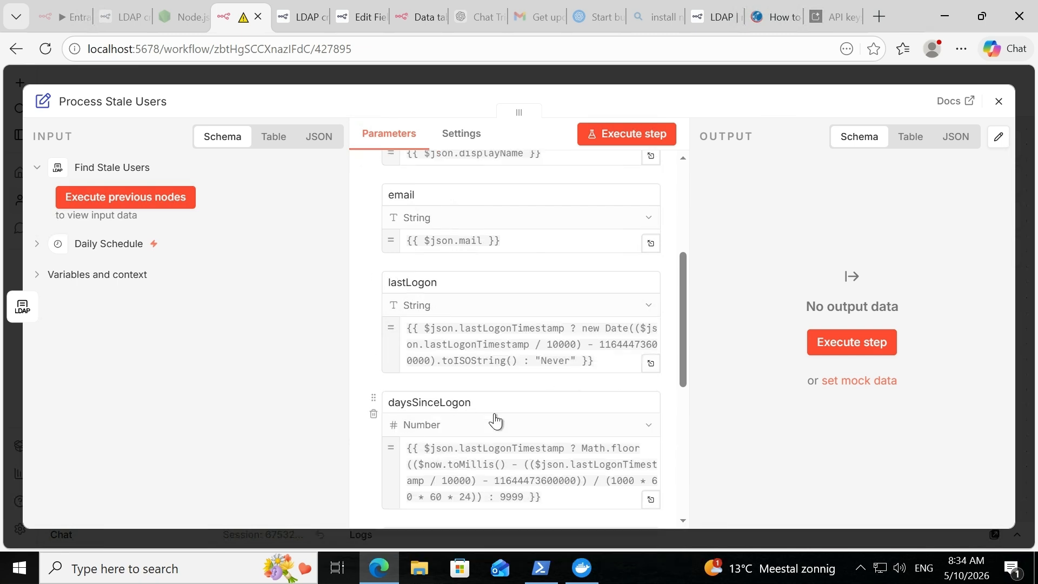
pyautogui.scroll(-4, 494, 421)
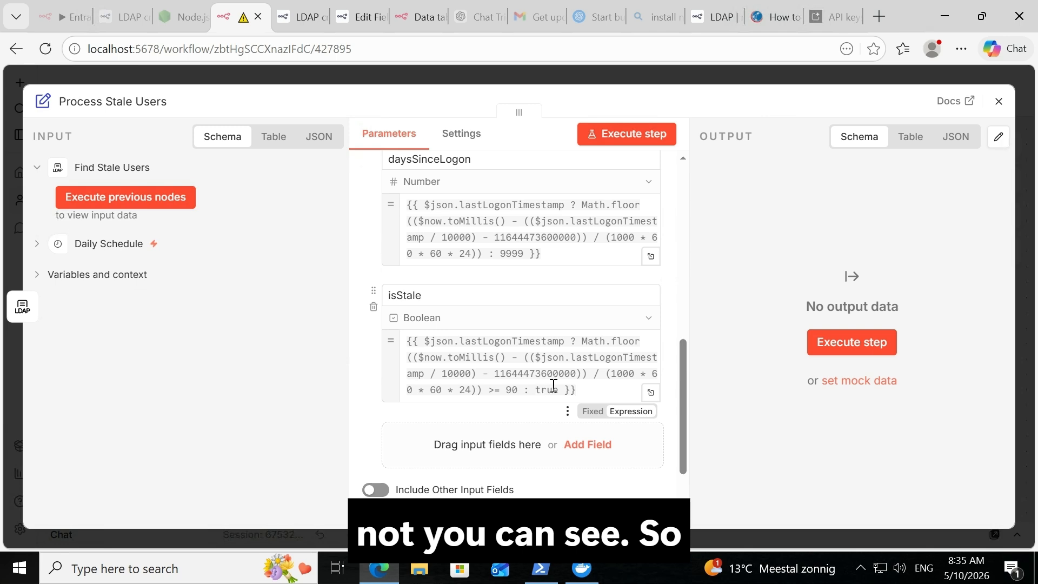
pyautogui.scroll(4, 597, 386)
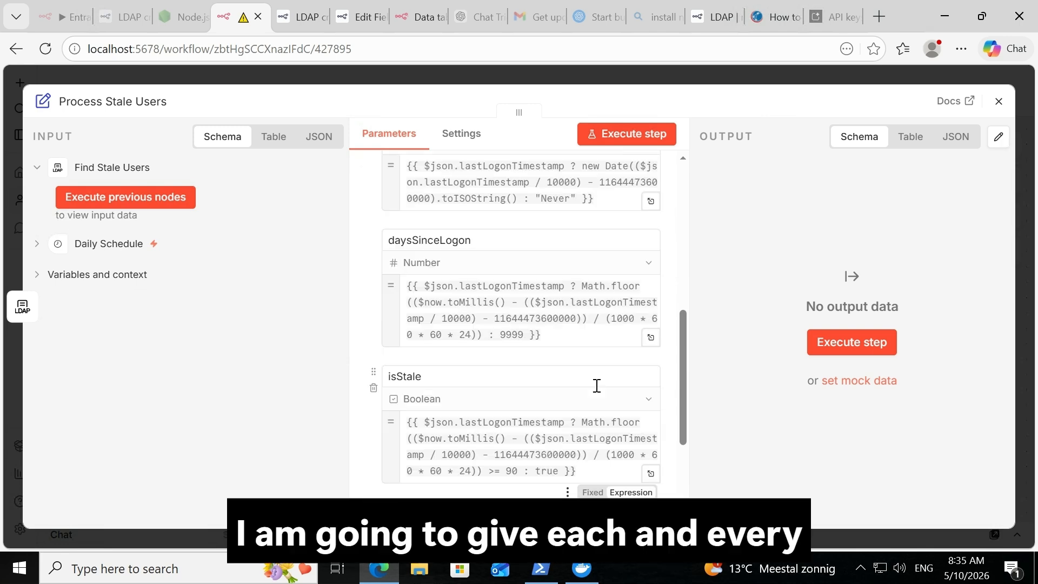
pyautogui.scroll(-2, 563, 375)
pyautogui.scroll(3, 495, 319)
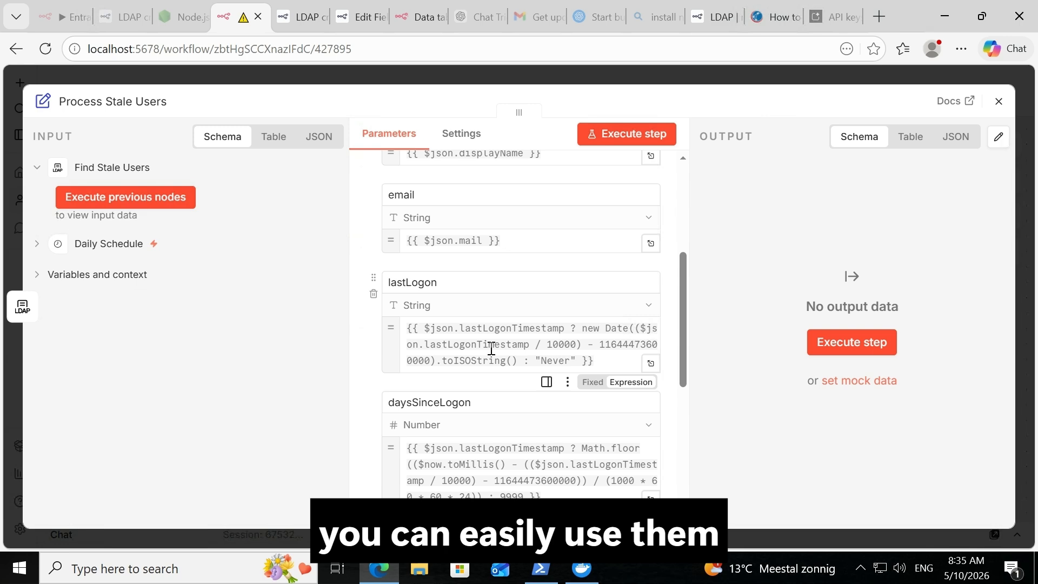
# Check the isStale expression and the Process Stale Users node's remaining options, recheck the field list, and close the node unchanged.
pyautogui.scroll(-2, 492, 348)
pyautogui.scroll(-3, 492, 355)
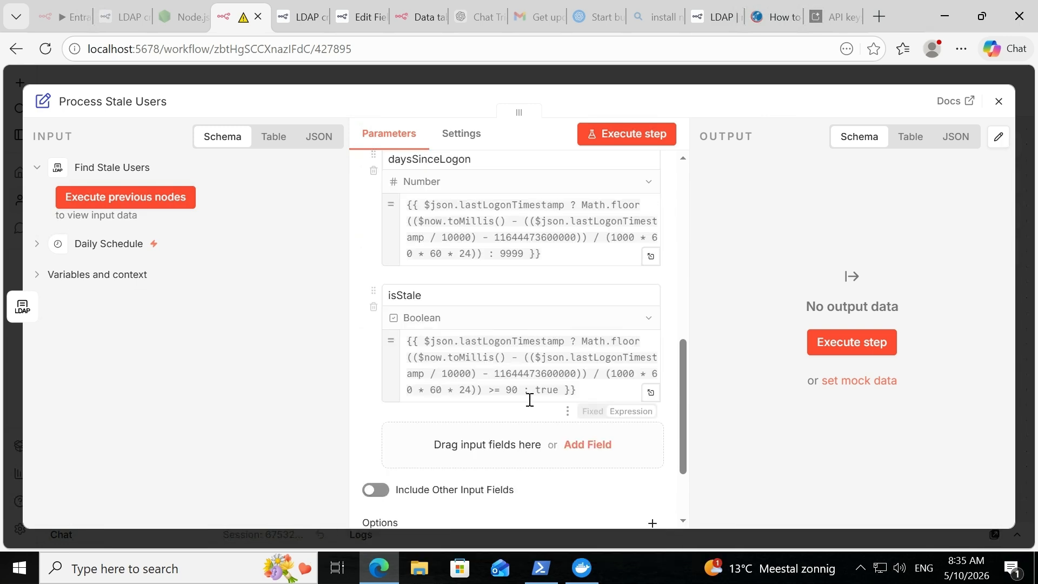
pyautogui.scroll(-2, 509, 416)
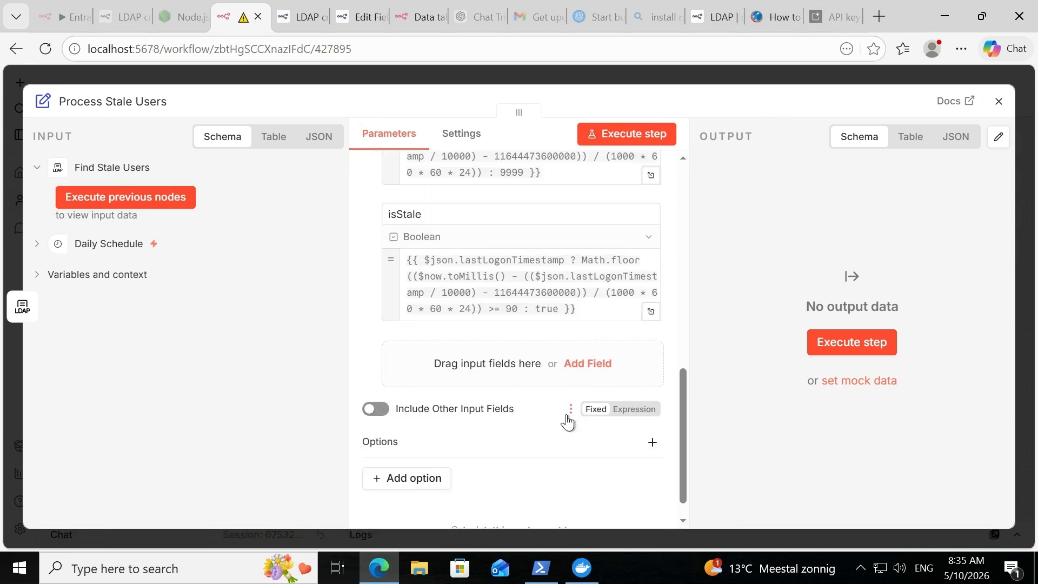
pyautogui.scroll(-1, 568, 422)
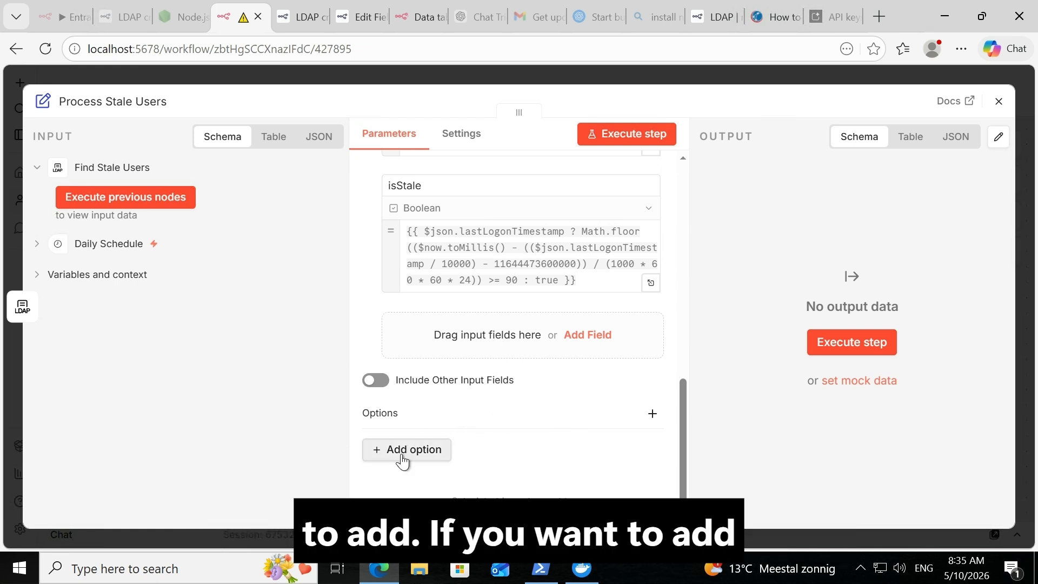
pyautogui.scroll(10, 478, 391)
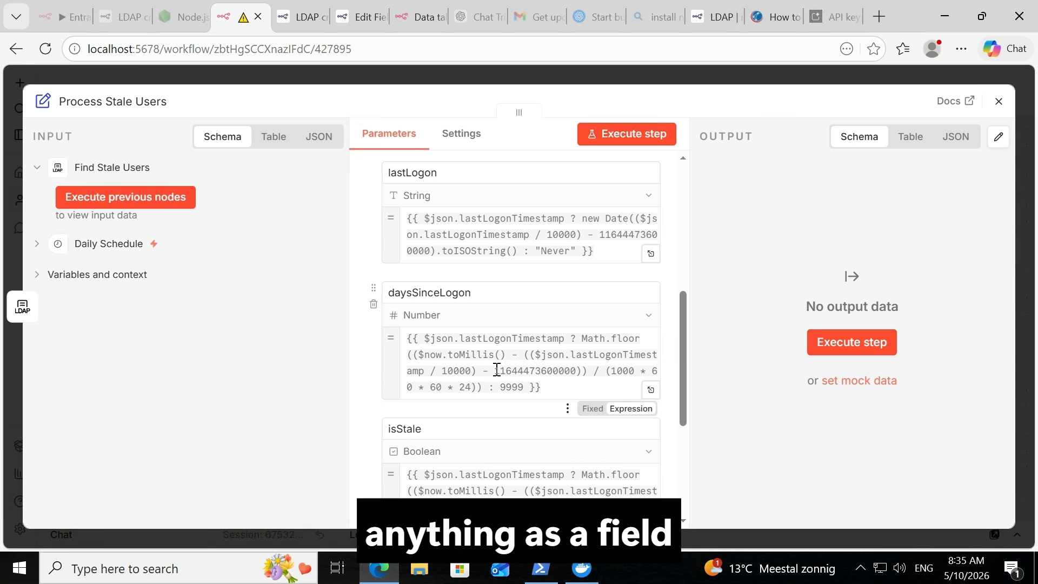
pyautogui.scroll(1, 497, 369)
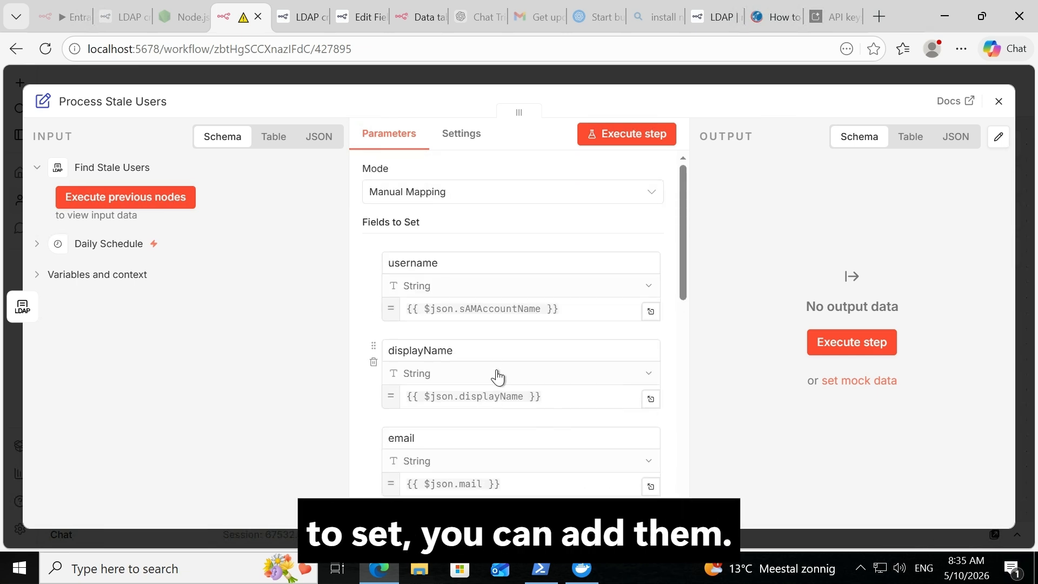
pyautogui.scroll(-8, 496, 373)
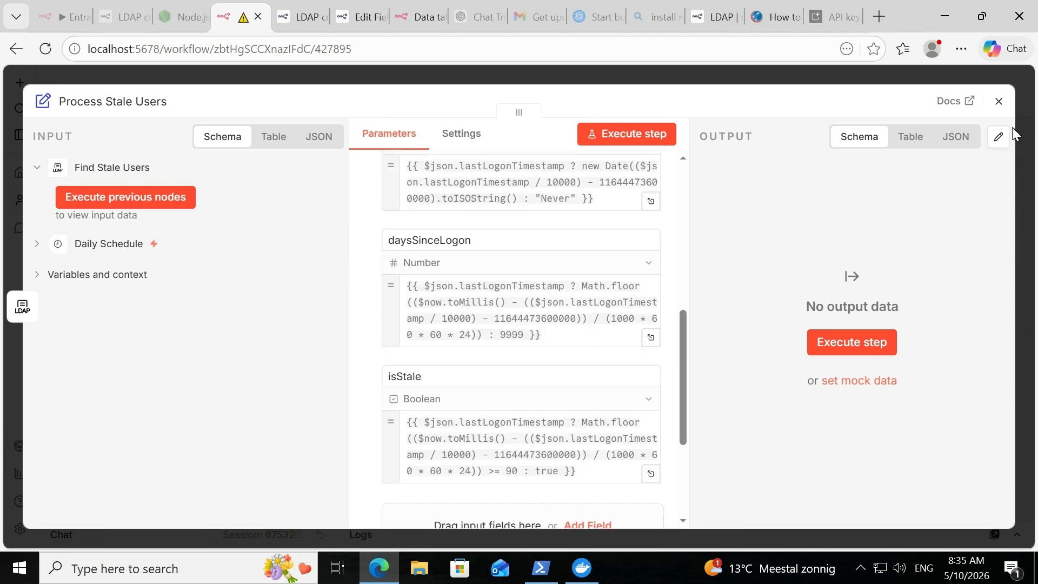
pyautogui.click(999, 102)
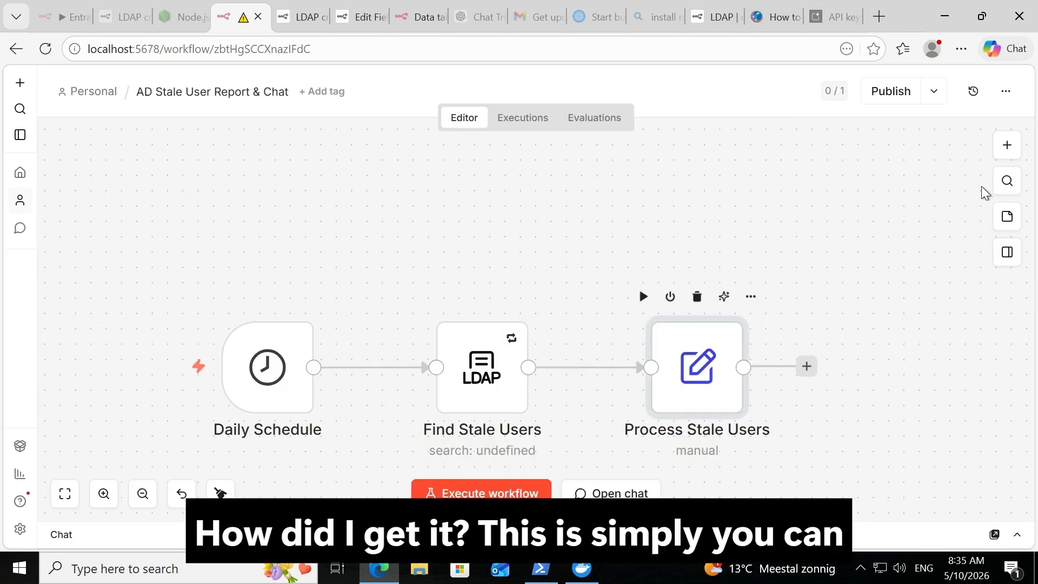
# Search the available nodes for "set" to locate Edit Fields (Set), and dismiss the node list without adding anything.
pyautogui.click(1007, 145)
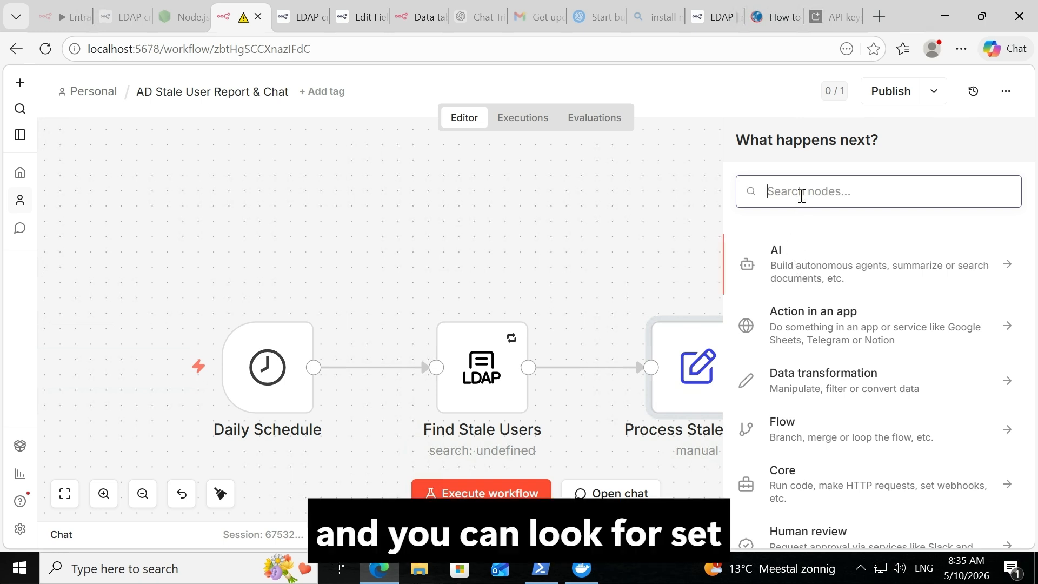
pyautogui.write('set')
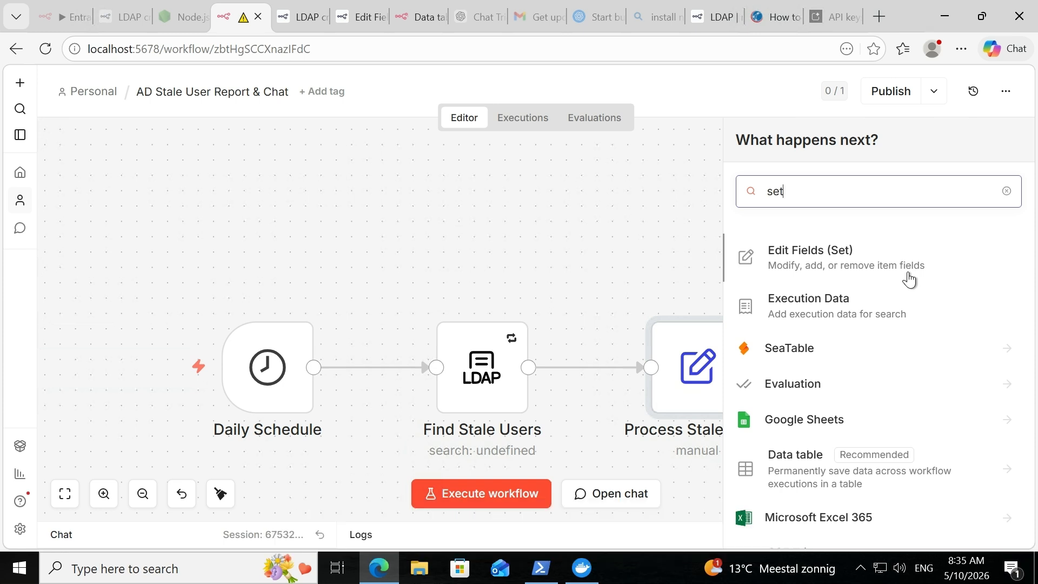
pyautogui.click(584, 265)
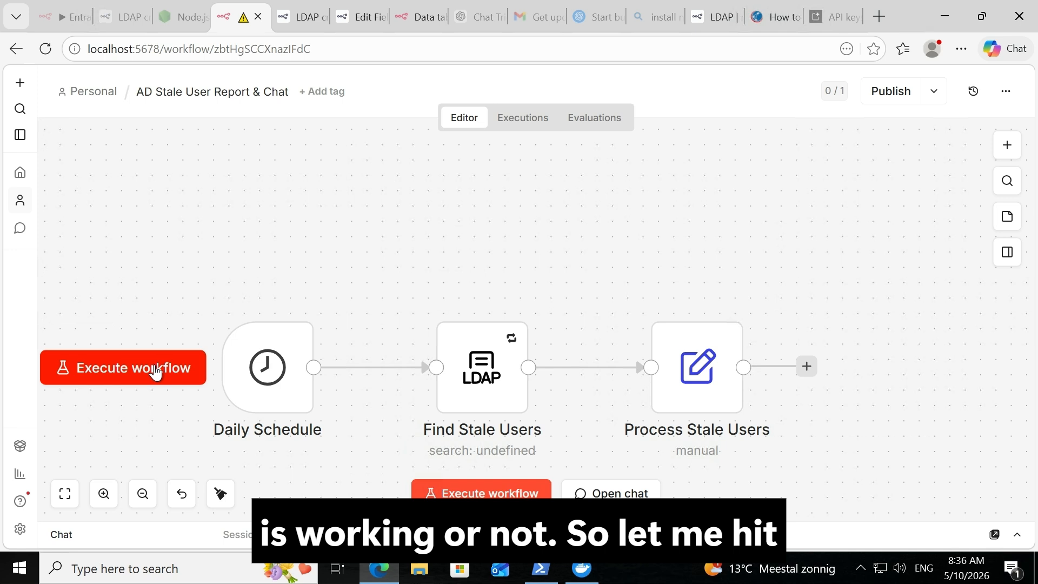
# Execute the workflow from the Daily Schedule trigger, and briefly open and close the Process Stale Users node.
pyautogui.click(156, 372)
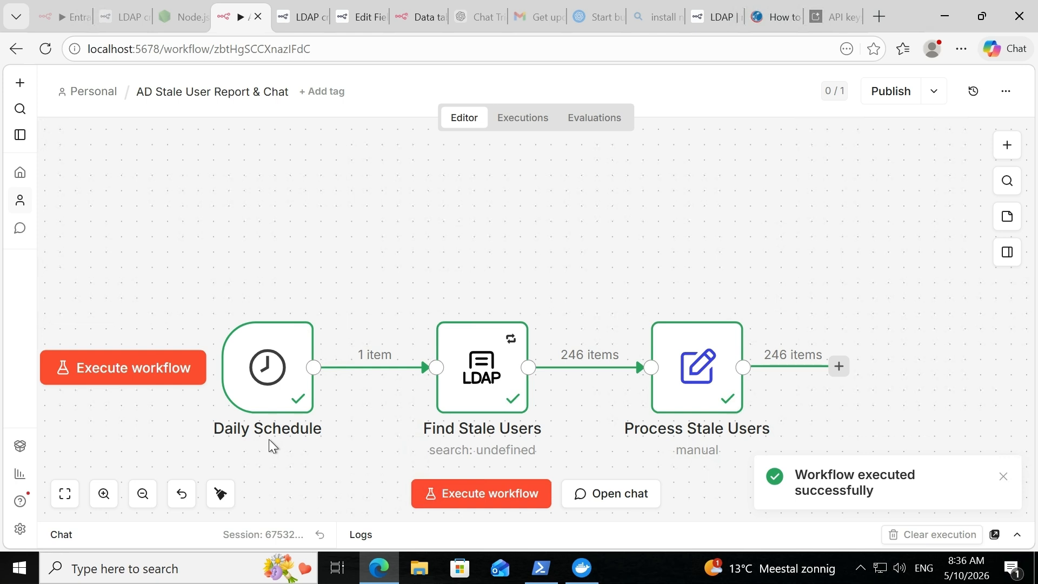
pyautogui.moveTo(587, 372)
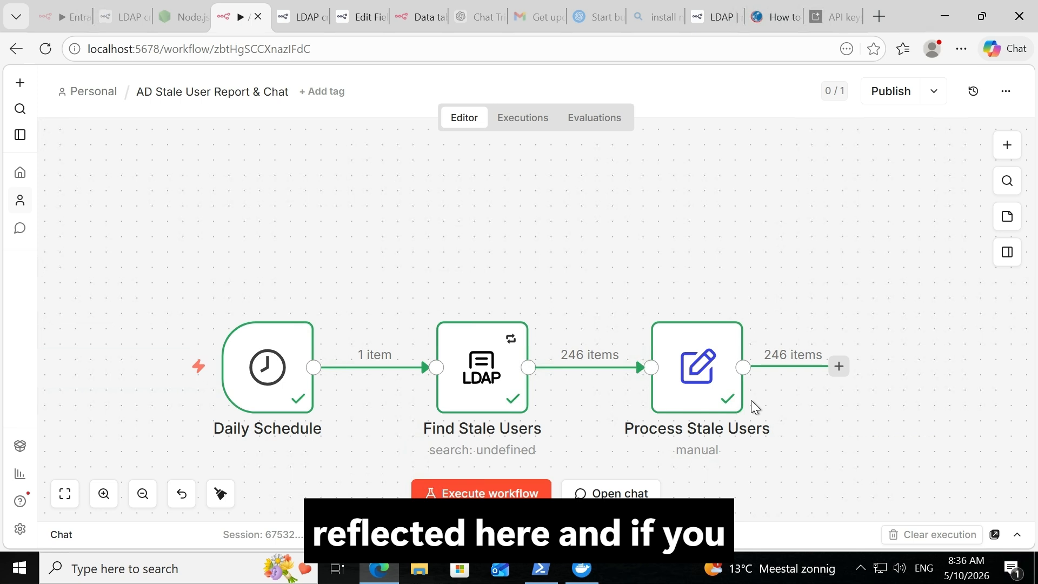
pyautogui.click(697, 381)
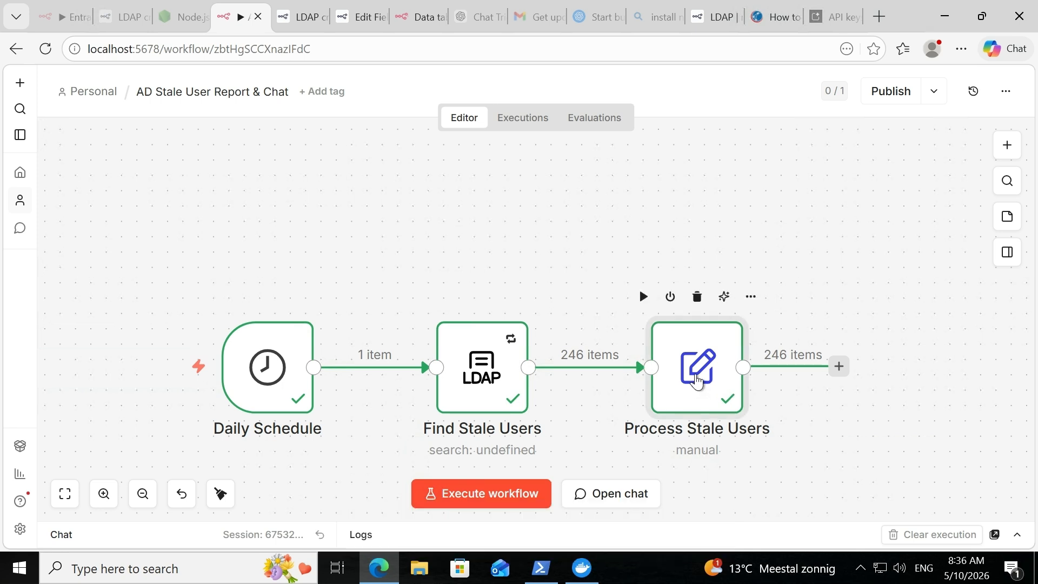
pyautogui.doubleClick(697, 381)
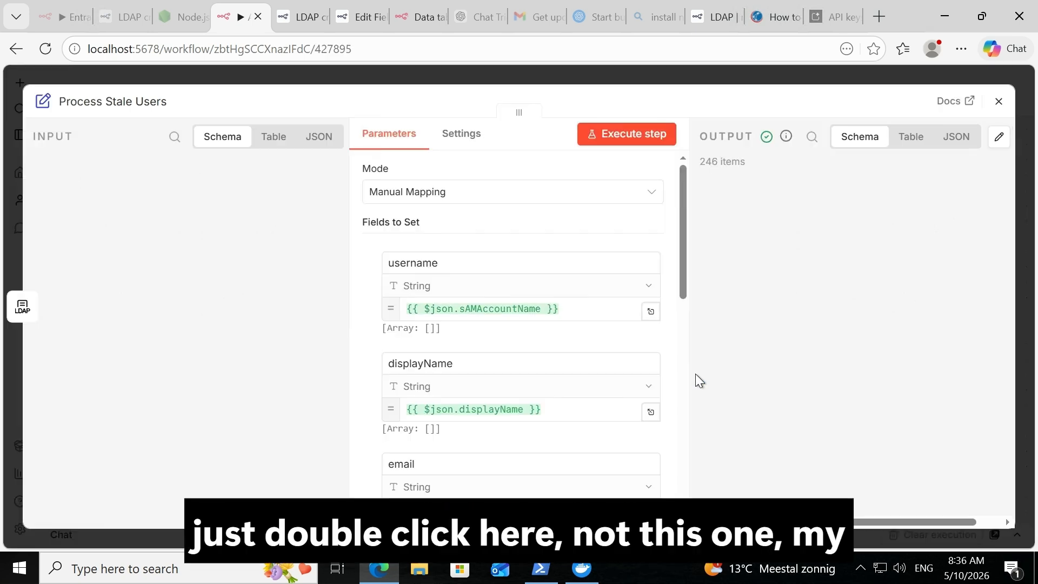
pyautogui.click(1003, 110)
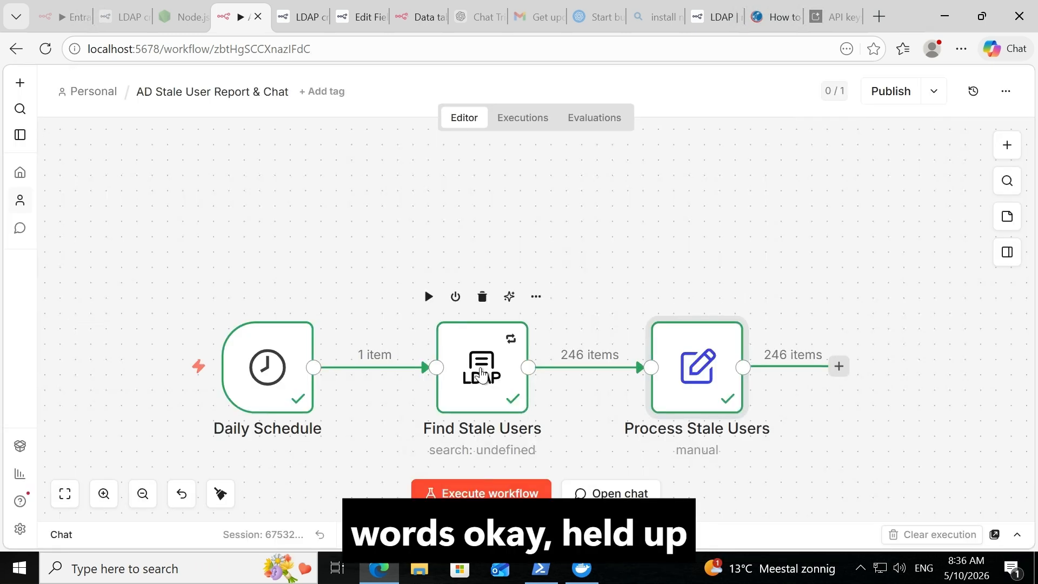
# Open the executed Find Stale Users node, review its search parameters, attribute names and scope, and close it.
pyautogui.click(482, 375)
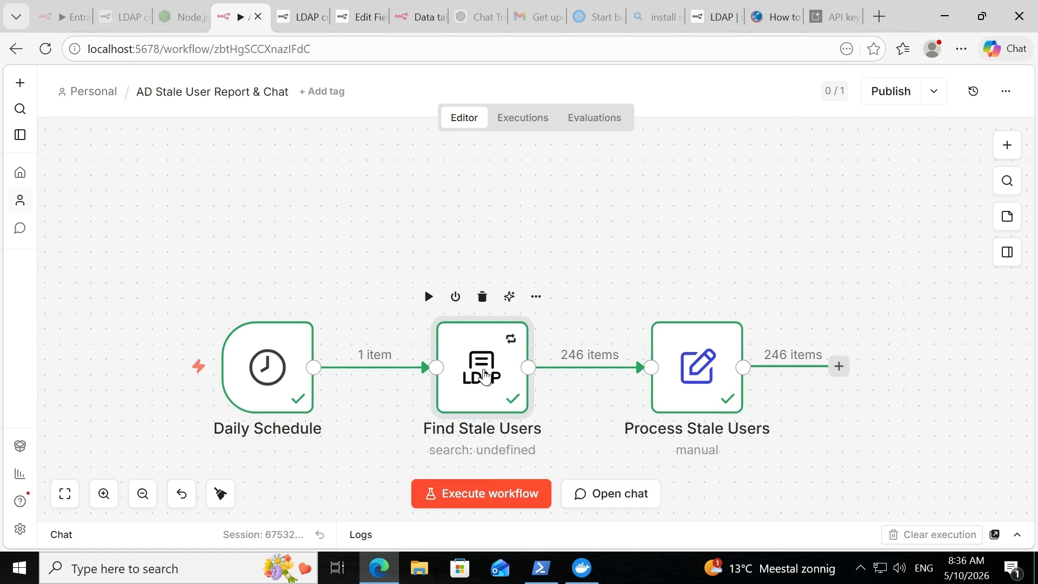
pyautogui.doubleClick(489, 379)
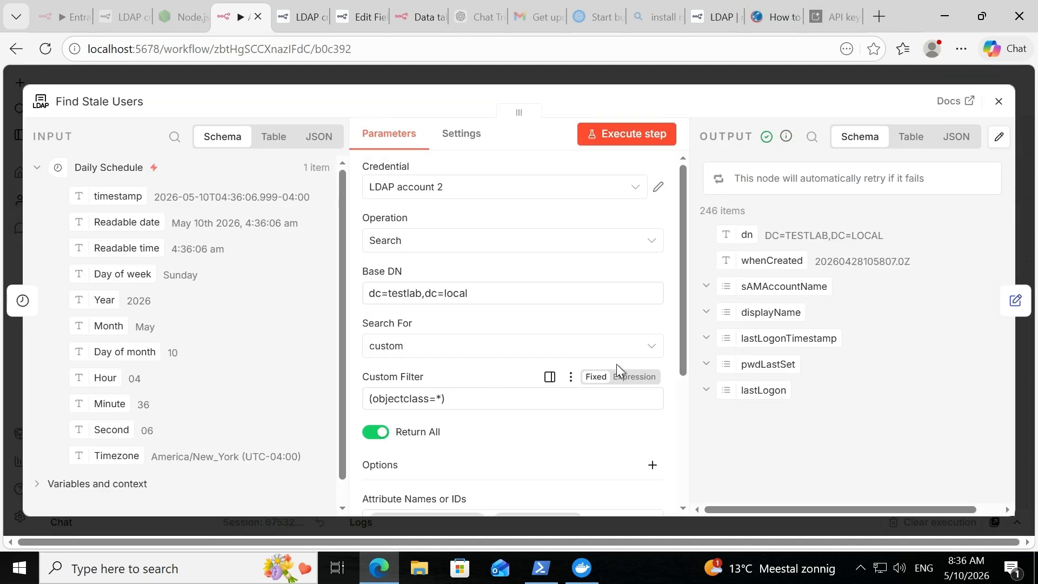
pyautogui.scroll(-3, 672, 390)
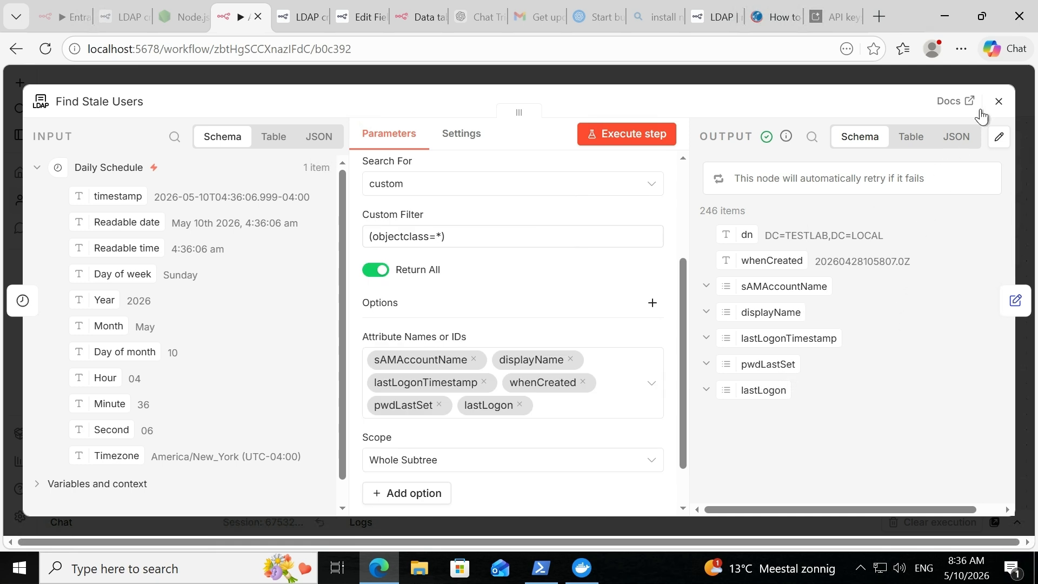
pyautogui.press('Escape')
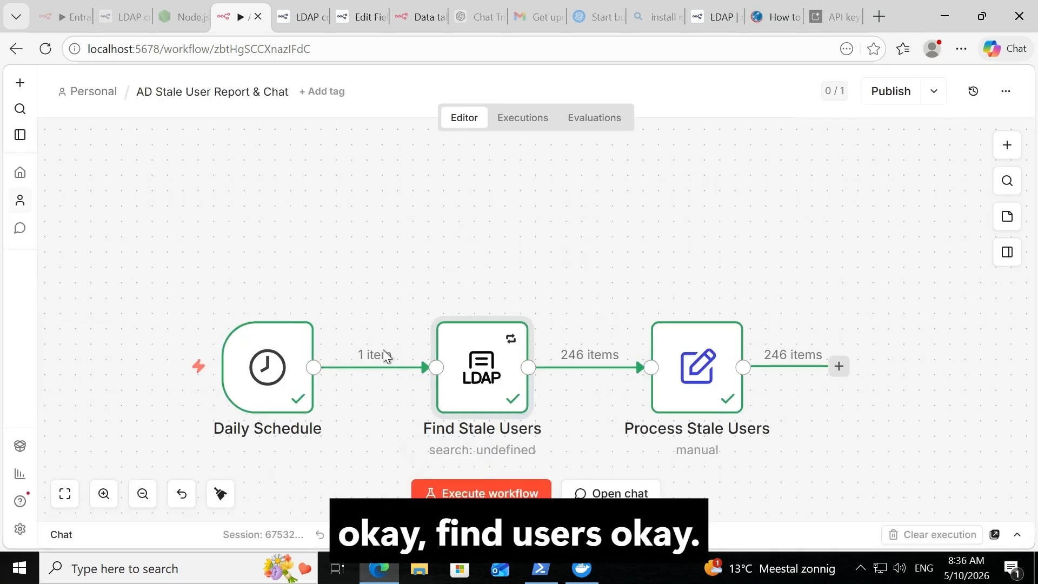
# Reopen Find Stale Users, examine its output fields, and view the Daily Schedule input data as a table and as JSON.
pyautogui.doubleClick(490, 371)
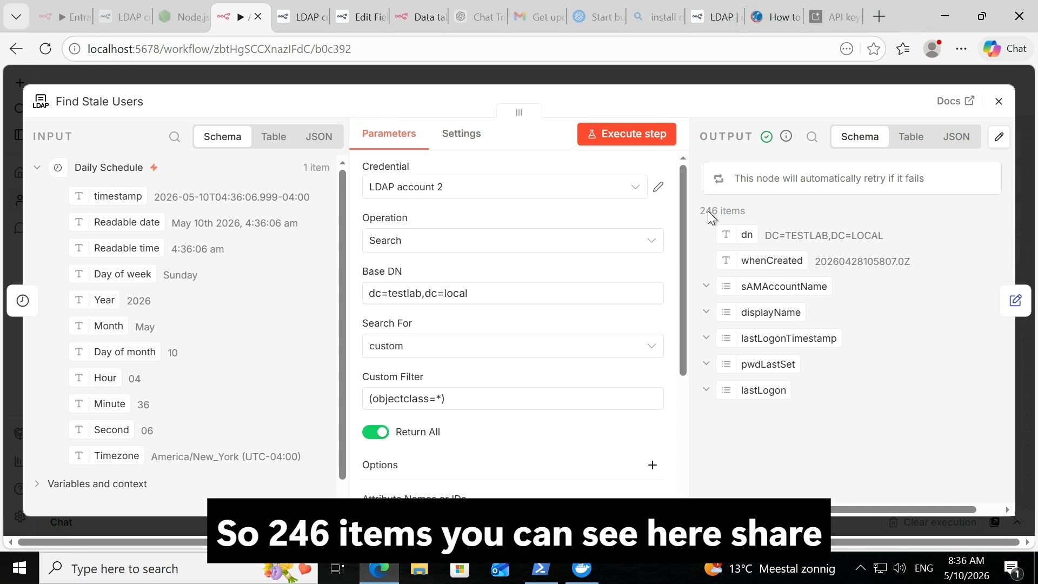
pyautogui.click(707, 286)
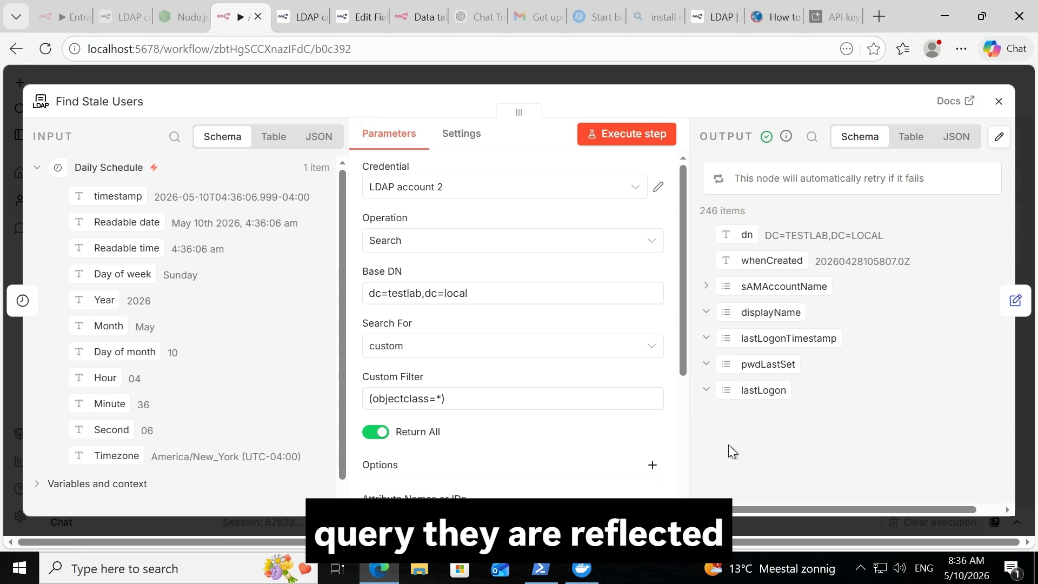
pyautogui.moveTo(737, 510); pyautogui.dragTo(801, 500)
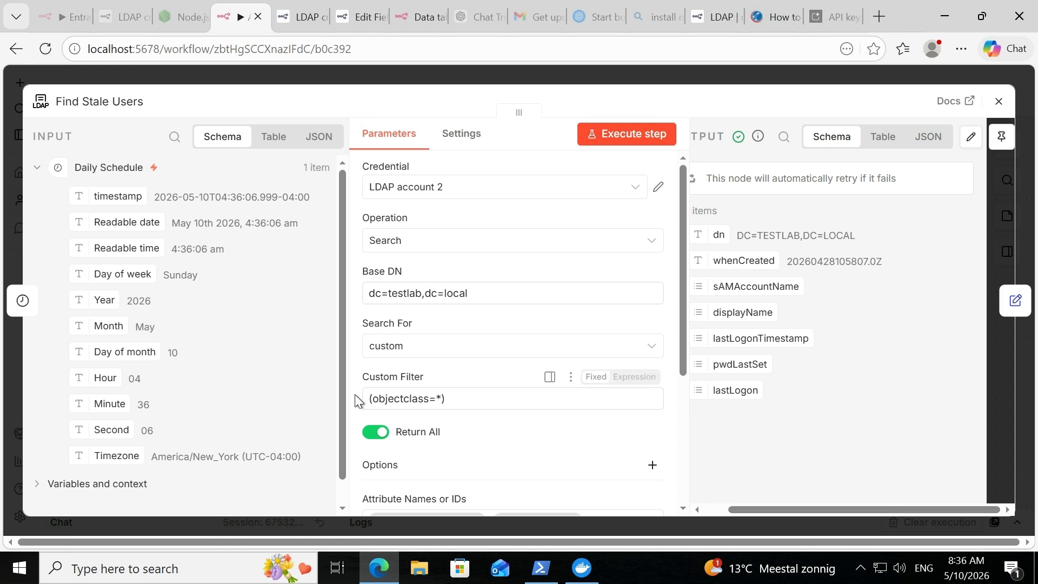
pyautogui.click(275, 149)
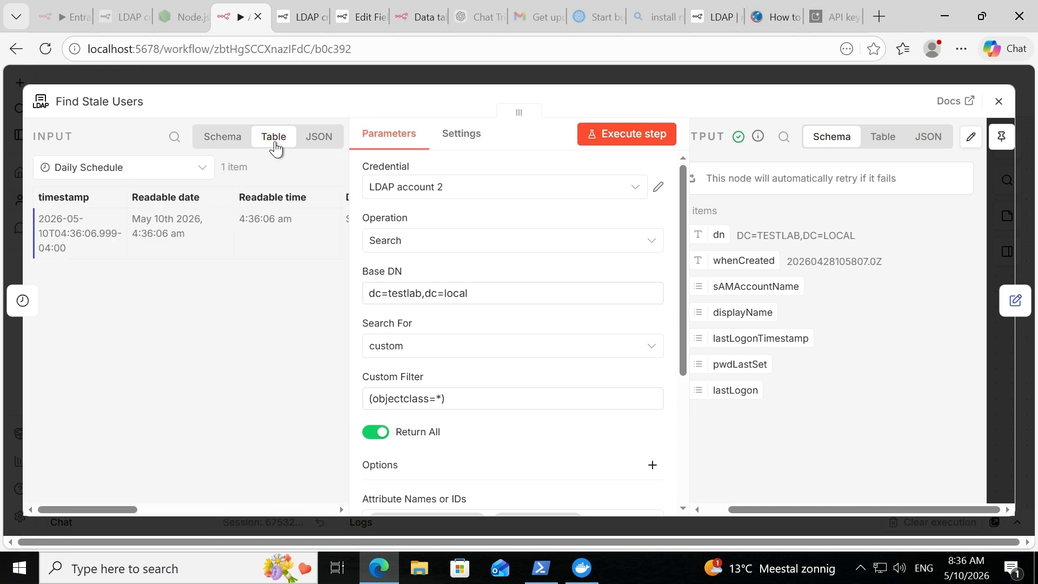
pyautogui.click(324, 141)
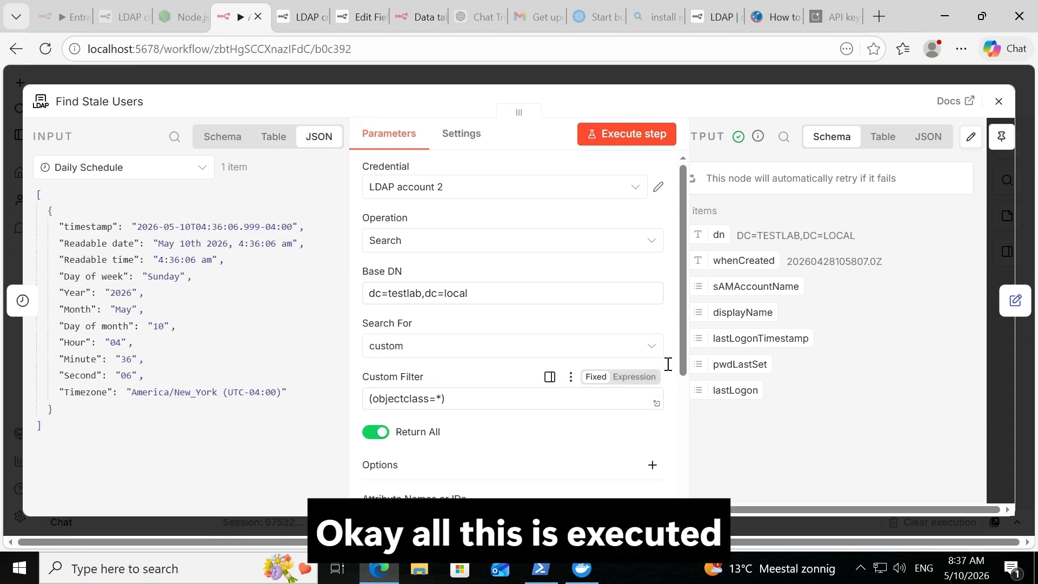
# Show the Find Stale Users output as a table, dismiss the chat notification, go to page 2 and enlarge the output area.
pyautogui.moveTo(703, 136); pyautogui.dragTo(709, 137)
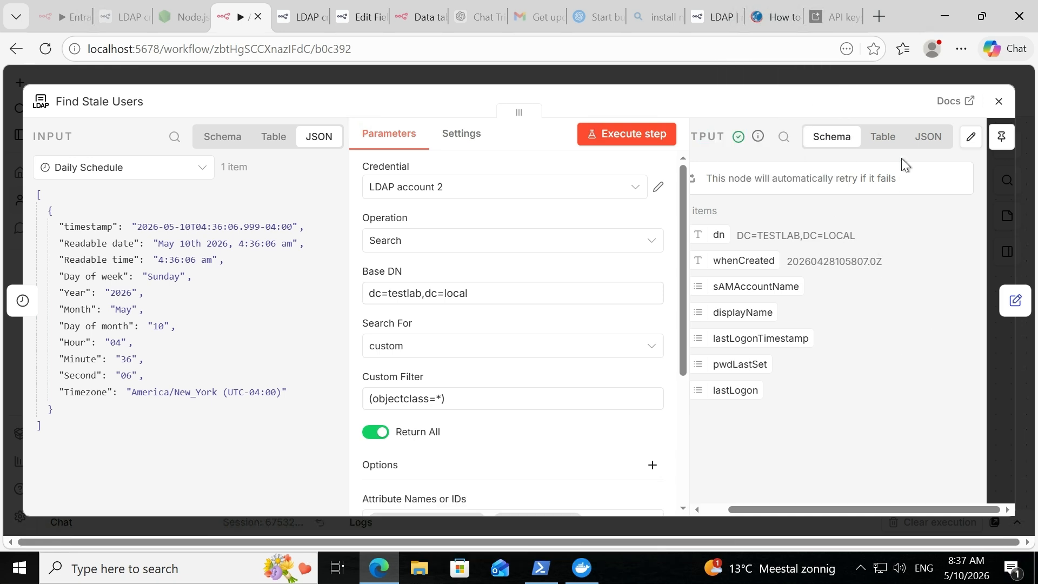
pyautogui.click(886, 145)
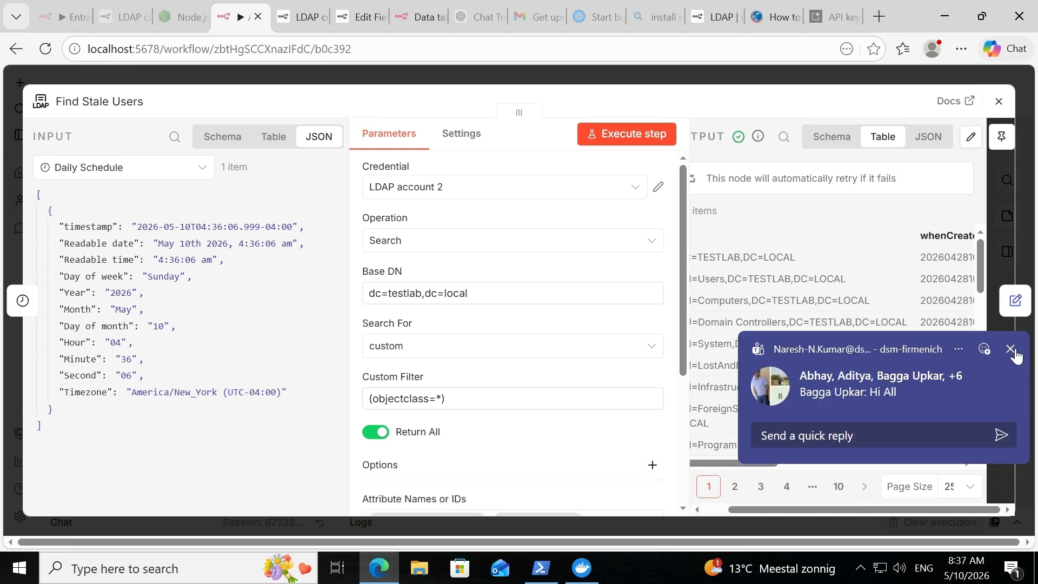
pyautogui.click(1011, 349)
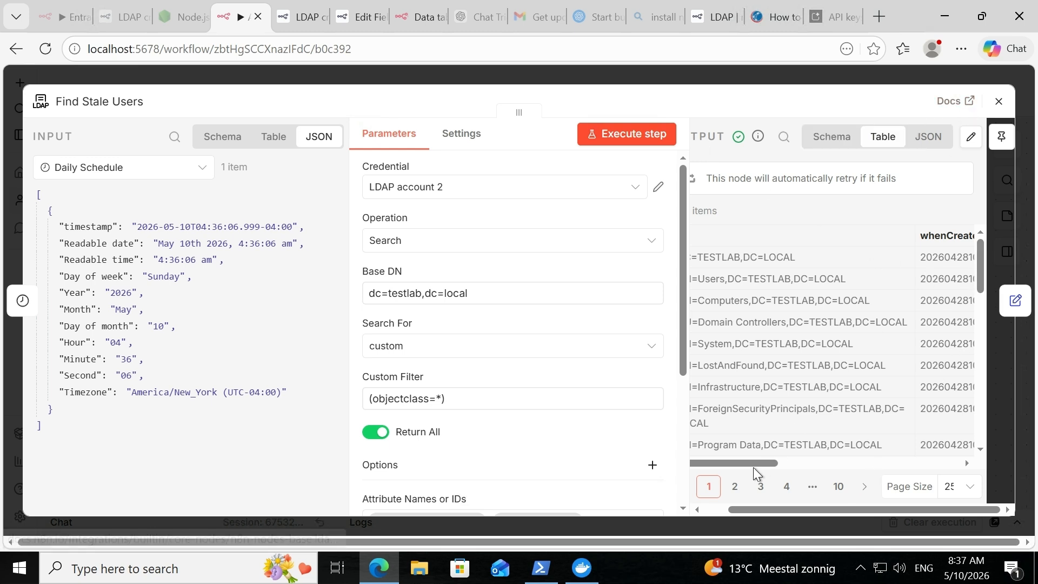
pyautogui.click(734, 487)
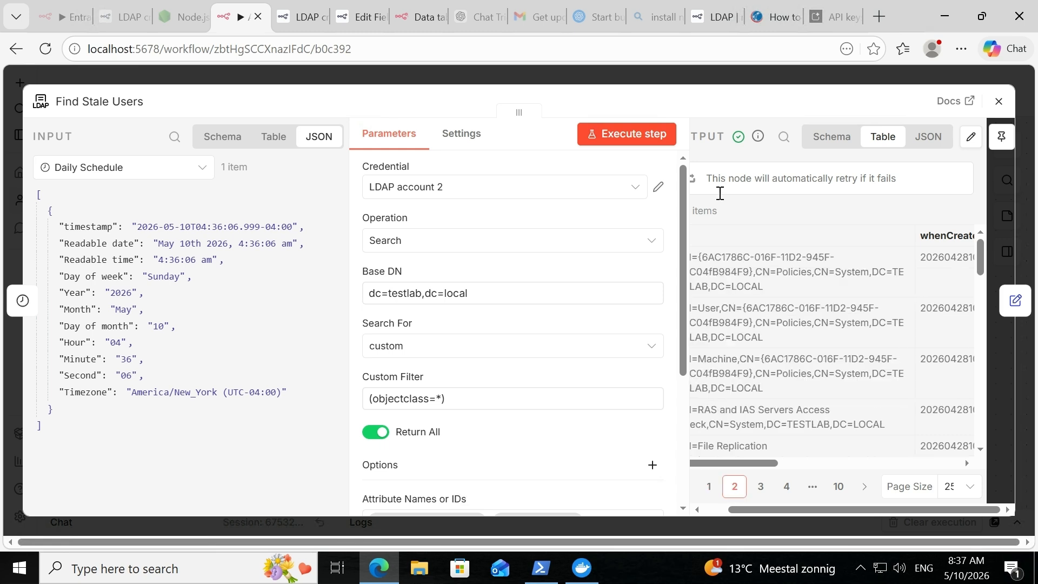
pyautogui.moveTo(686, 147); pyautogui.dragTo(570, 148)
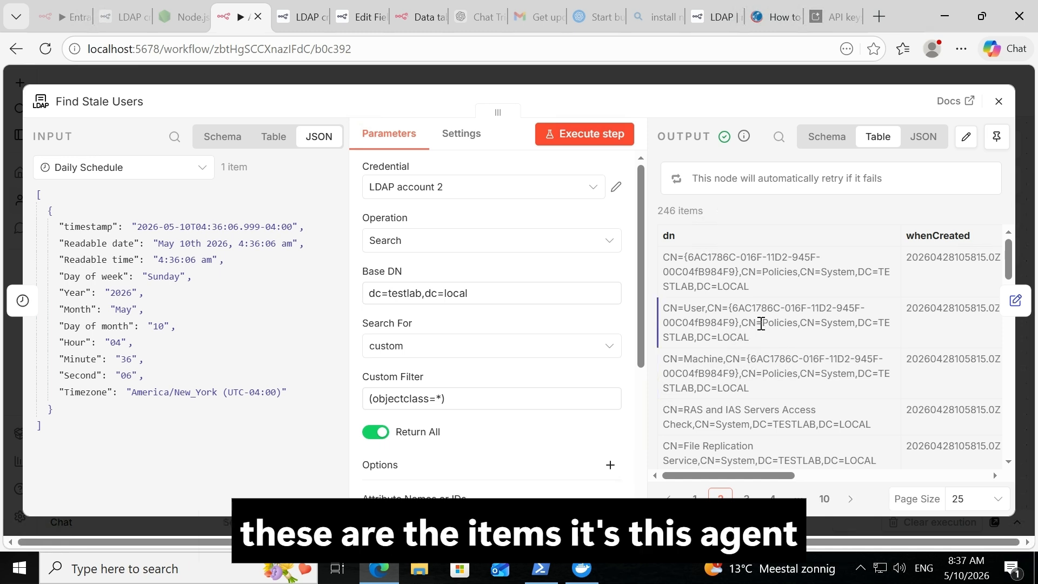
# Read through the directory entries on page 2 of the output table, and close the Find Stale Users node.
pyautogui.scroll(-8, 761, 324)
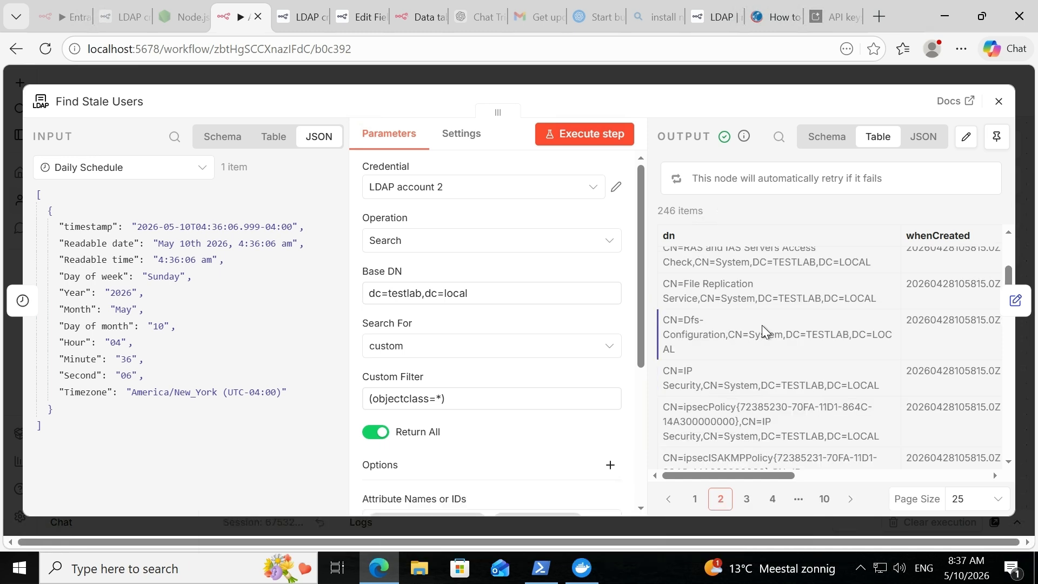
pyautogui.scroll(-5, 763, 326)
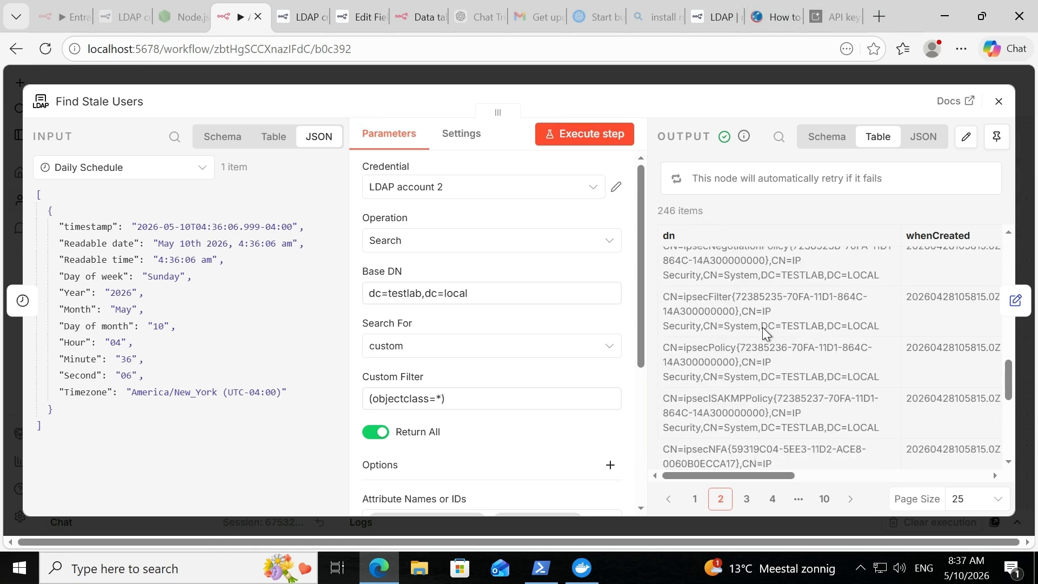
pyautogui.scroll(10, 763, 327)
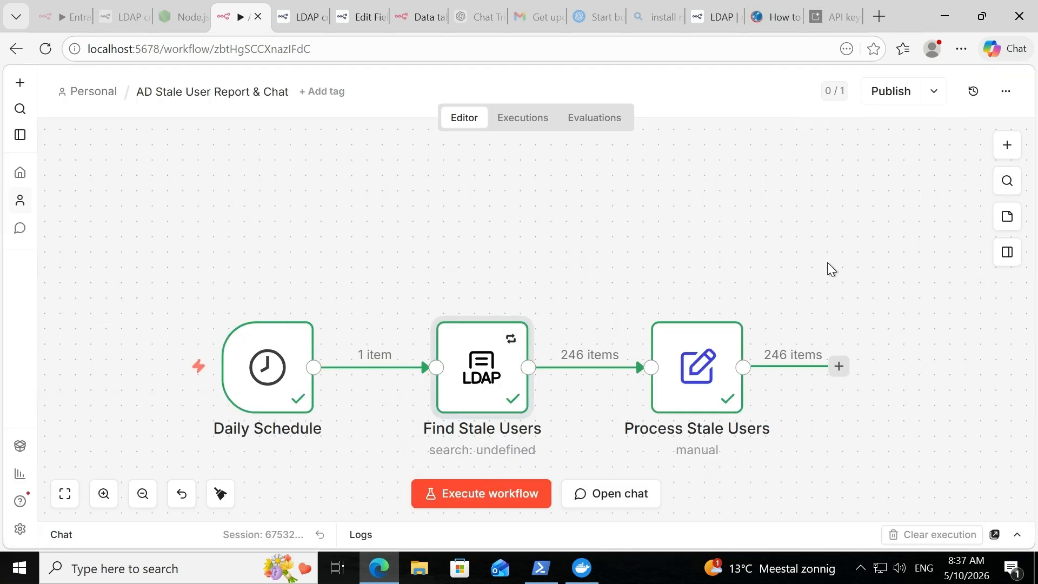
pyautogui.click(999, 102)
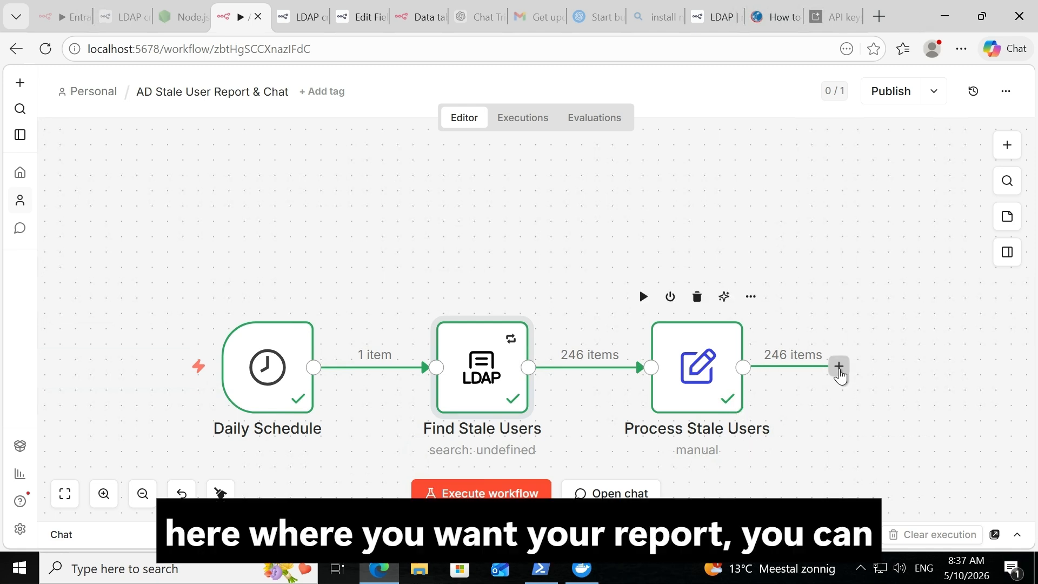
# Search for "outlook" among the nodes that can follow Process Stale Users.
pyautogui.click(839, 367)
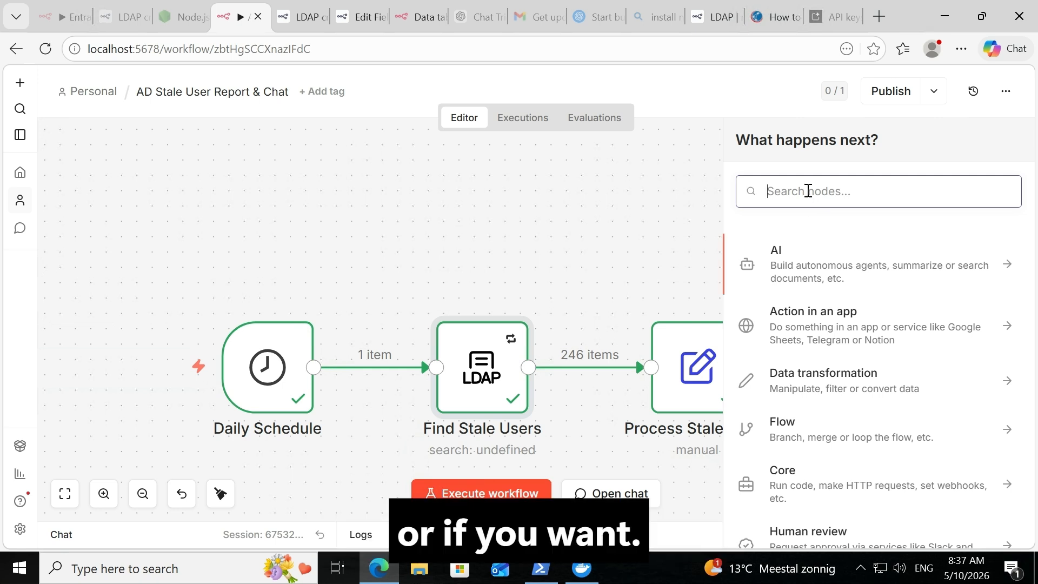
pyautogui.write('out')
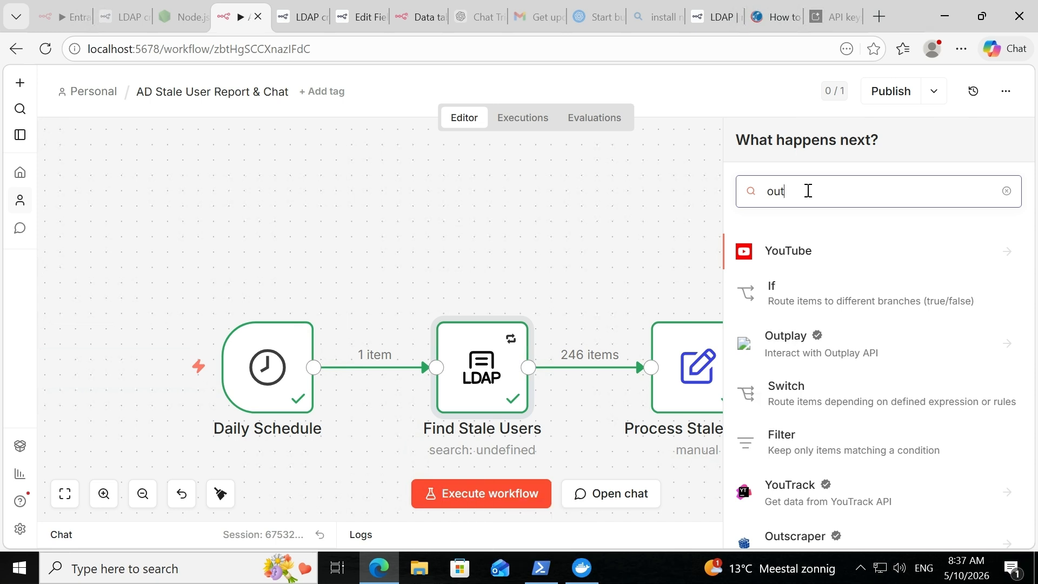
pyautogui.write('lpp')
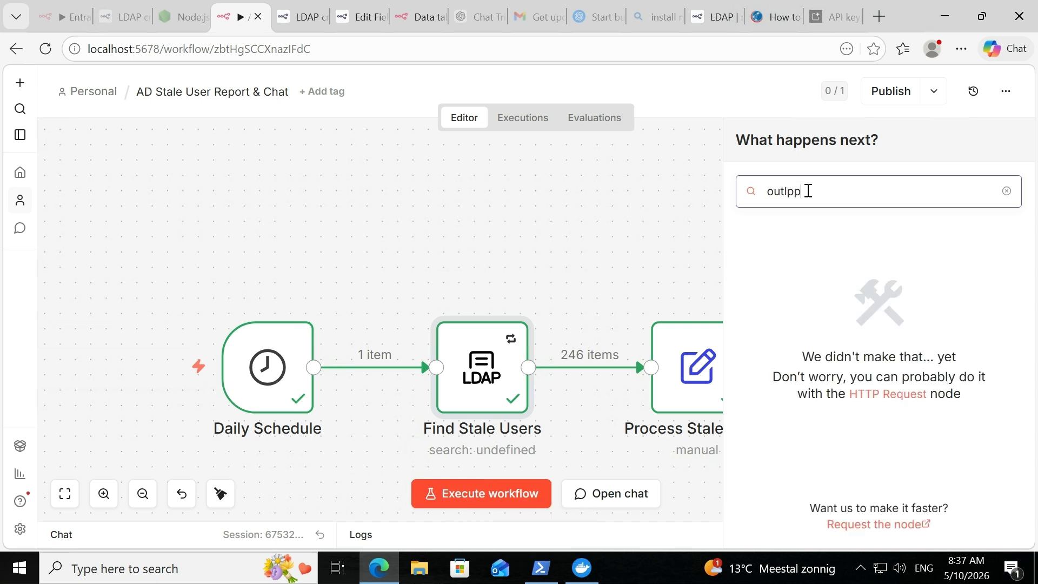
pyautogui.press('BackSpace')
pyautogui.press('BackSpace')
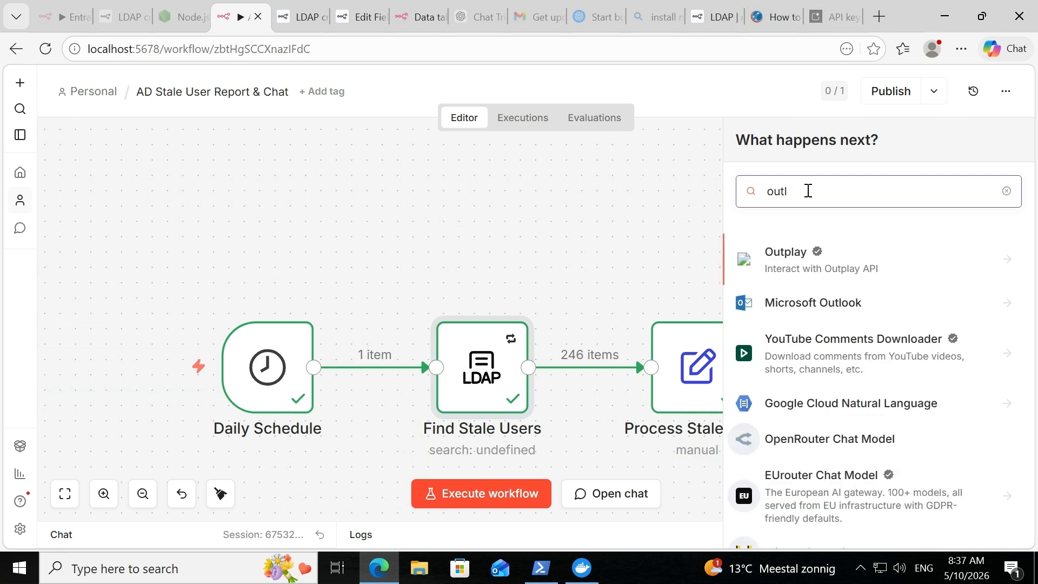
pyautogui.write('ook')
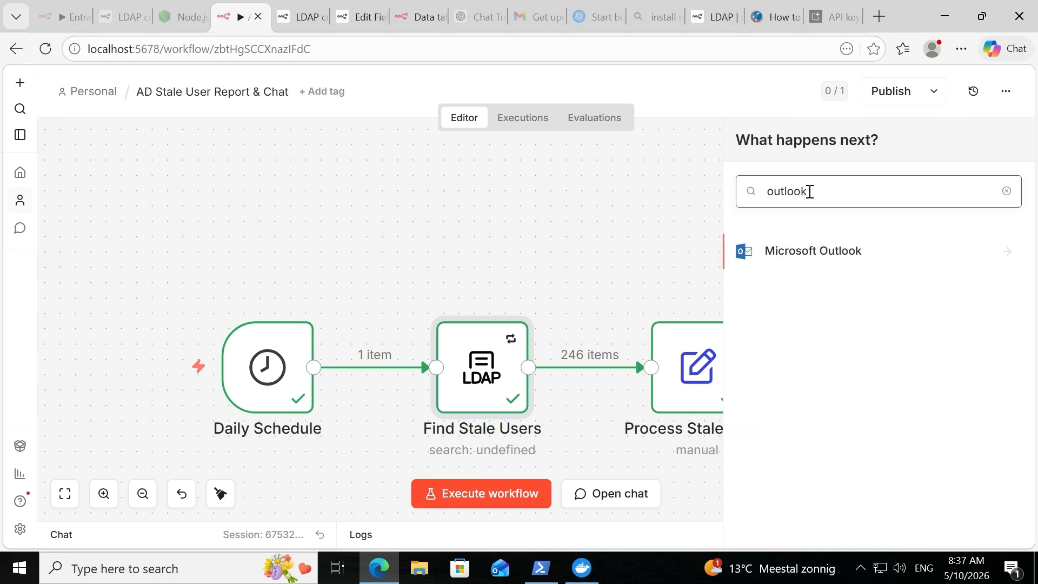
# Replace the node search with "g", browse the matching nodes such as Gmail and Google Sheets, and dismiss the list without adding any.
pyautogui.hotkey('ctrl', 'a')
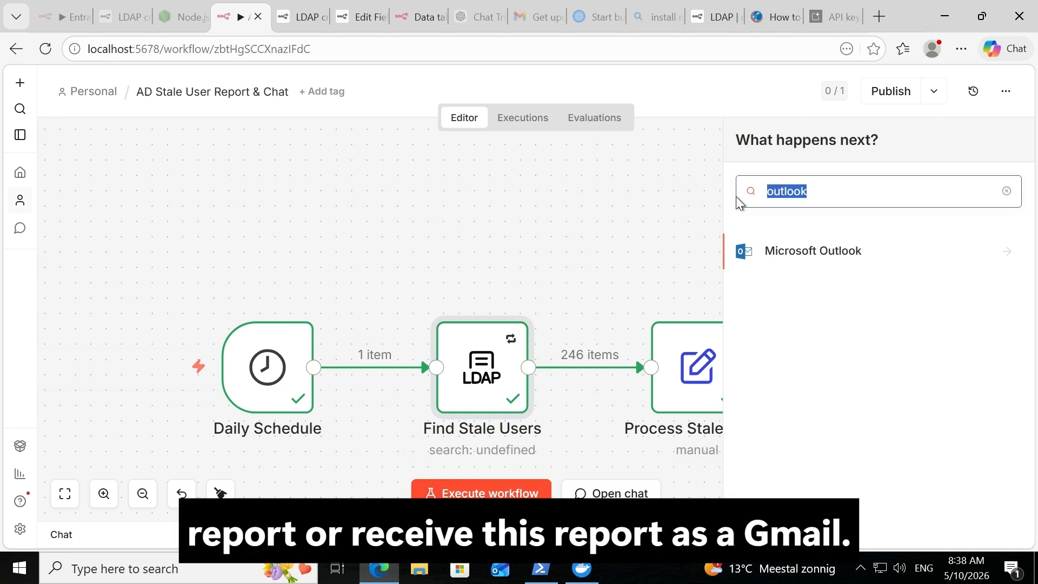
pyautogui.write('g')
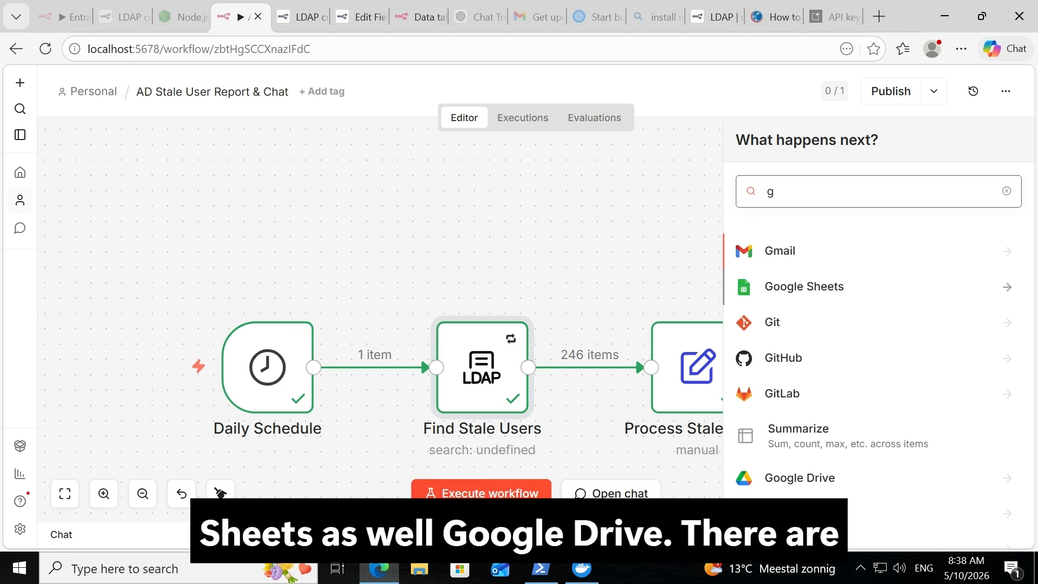
pyautogui.scroll(-3, 859, 432)
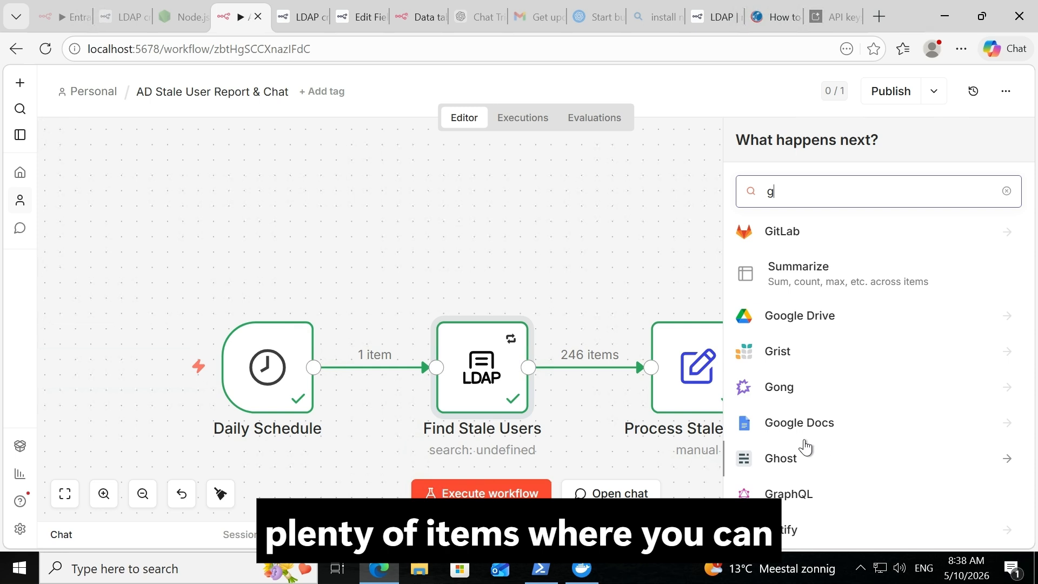
pyautogui.click(624, 233)
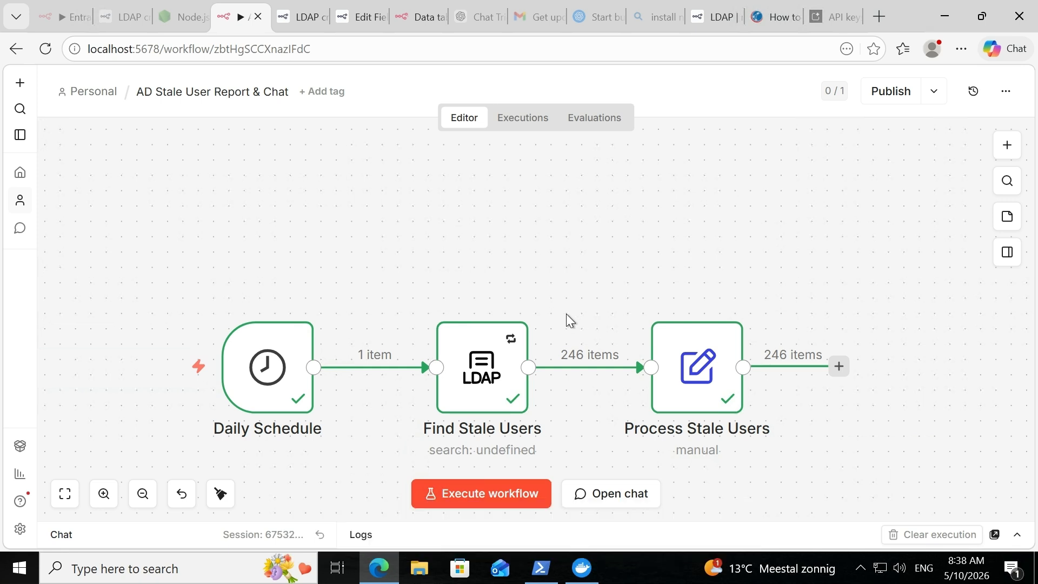
# Examine the workflow's chat branch, from Chat Interface to AD Assistant with its model, memory and LDAP Search Tool, and return to the Daily Schedule branch.
pyautogui.moveTo(578, 386)
pyautogui.scroll(-3, 436, 330)
pyautogui.scroll(-2, 437, 334)
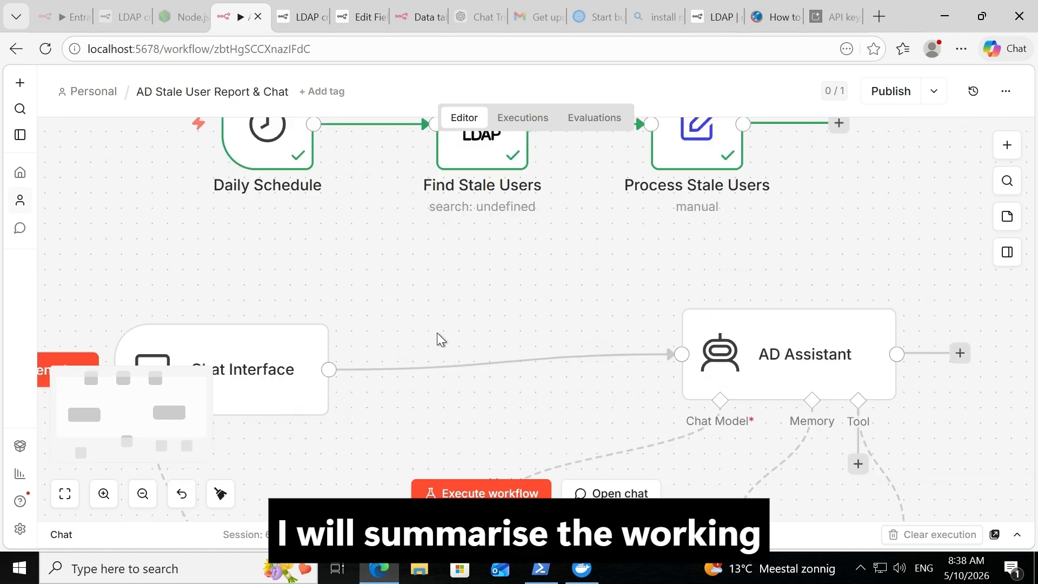
pyautogui.scroll(-1, 470, 336)
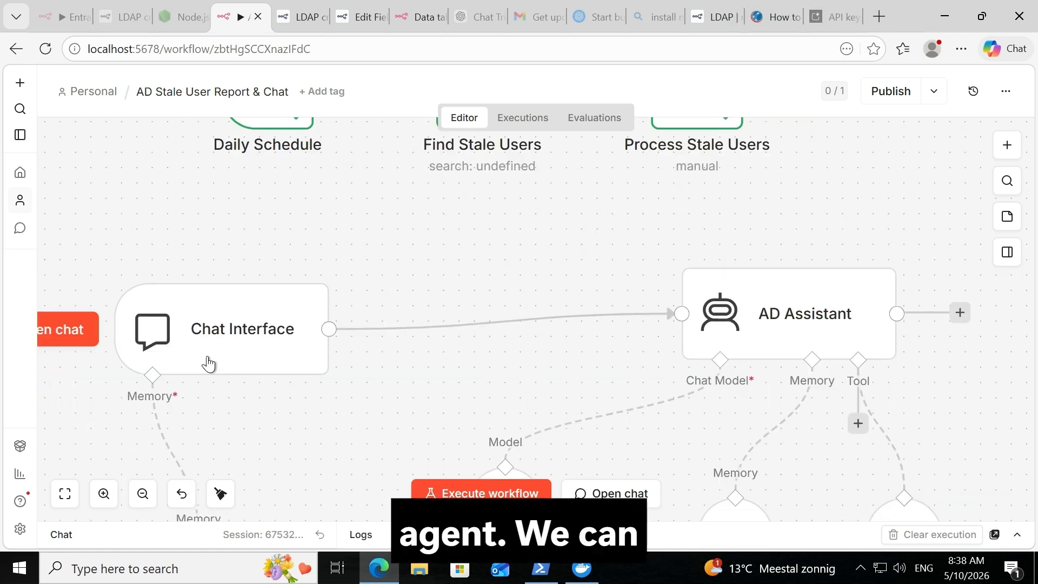
pyautogui.scroll(-1, 301, 353)
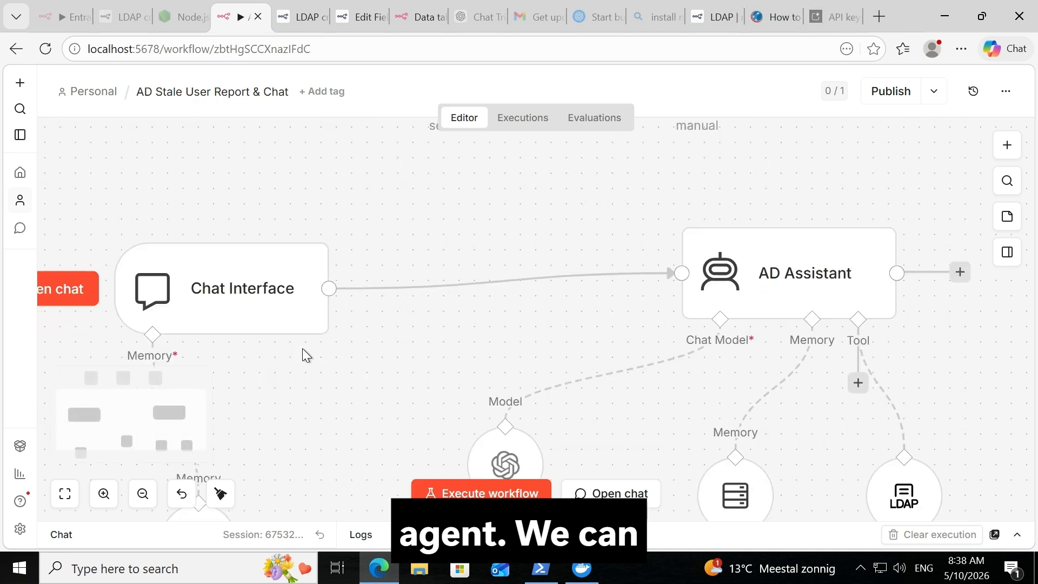
pyautogui.scroll(-2, 696, 343)
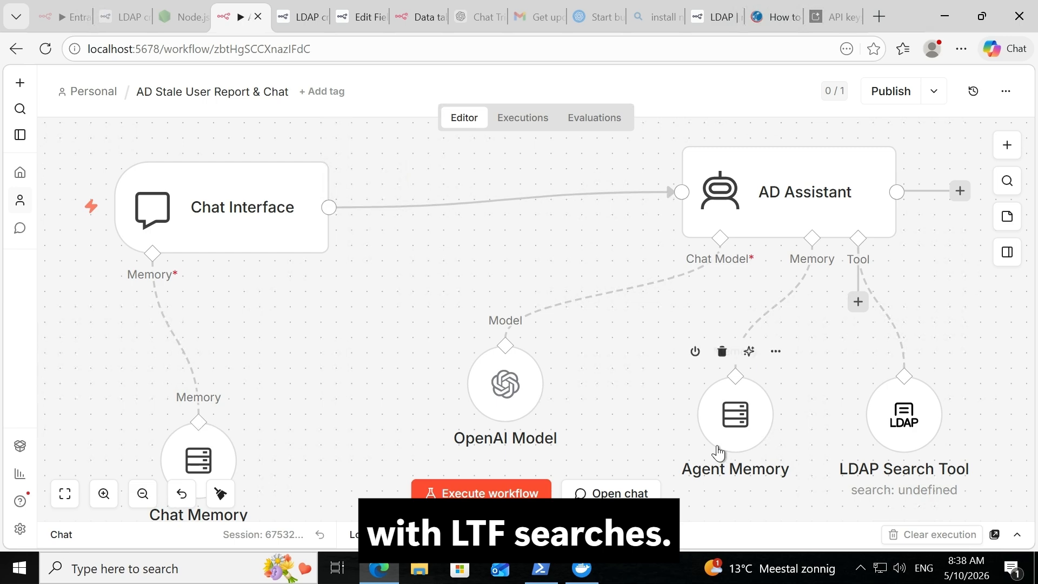
pyautogui.scroll(7, 719, 449)
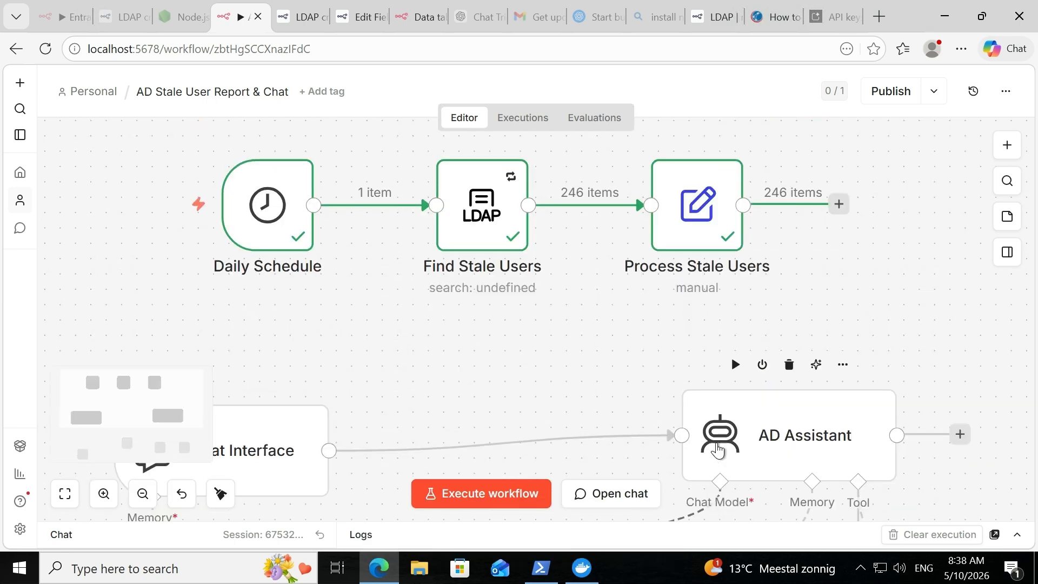
pyautogui.scroll(1, 731, 440)
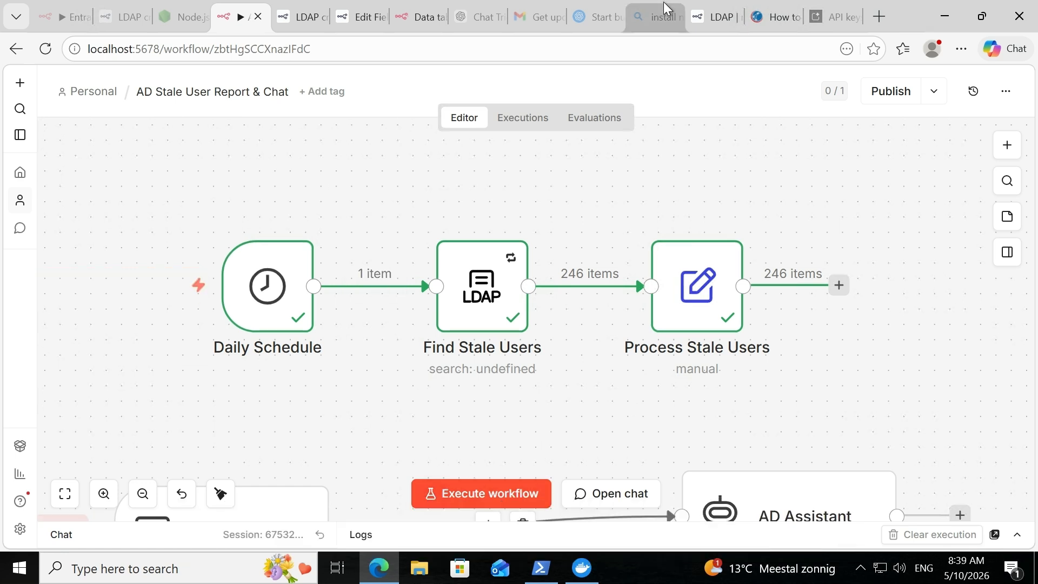
pyautogui.moveTo(575, 4)
pyautogui.click(361, 20)
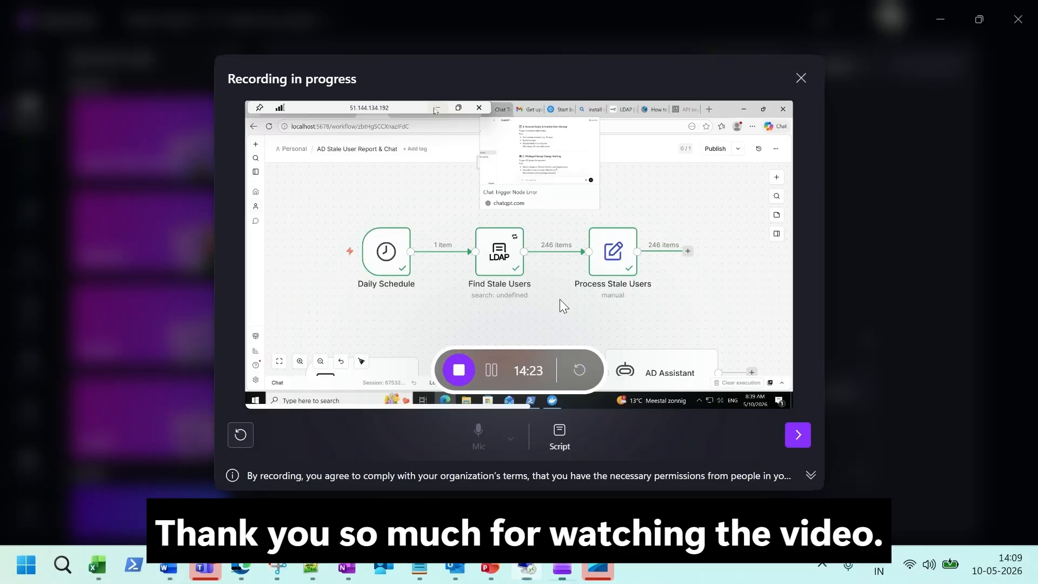